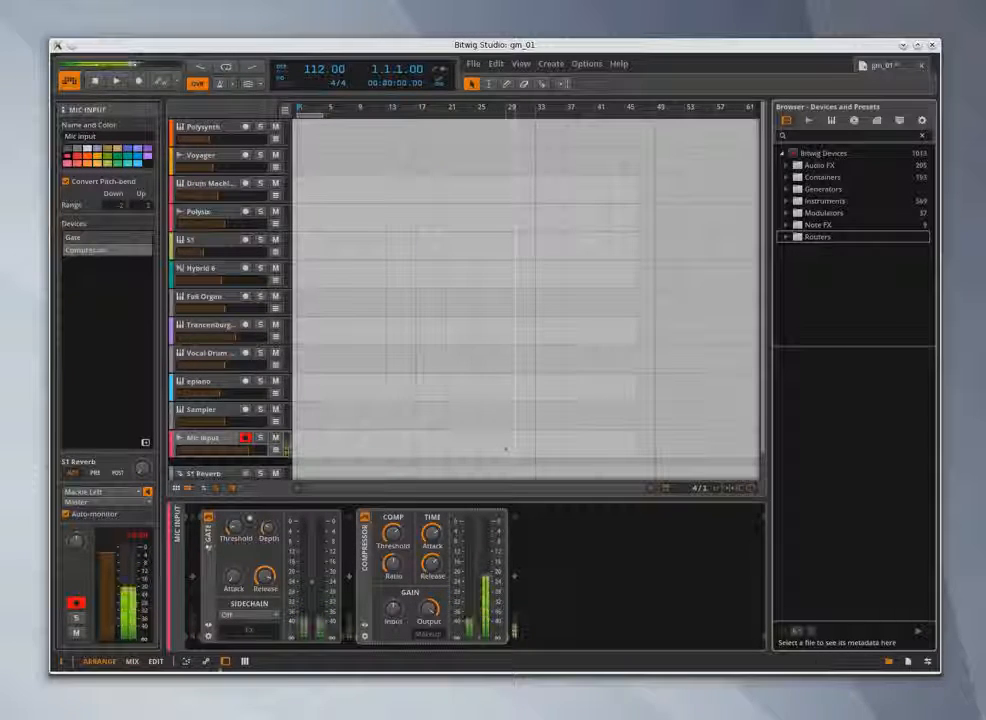
Step: Switch to JACK Audio Connection Kit and review the driver, frames/period, sample rate and buffer parameters in its setup
key("alt+Tab")
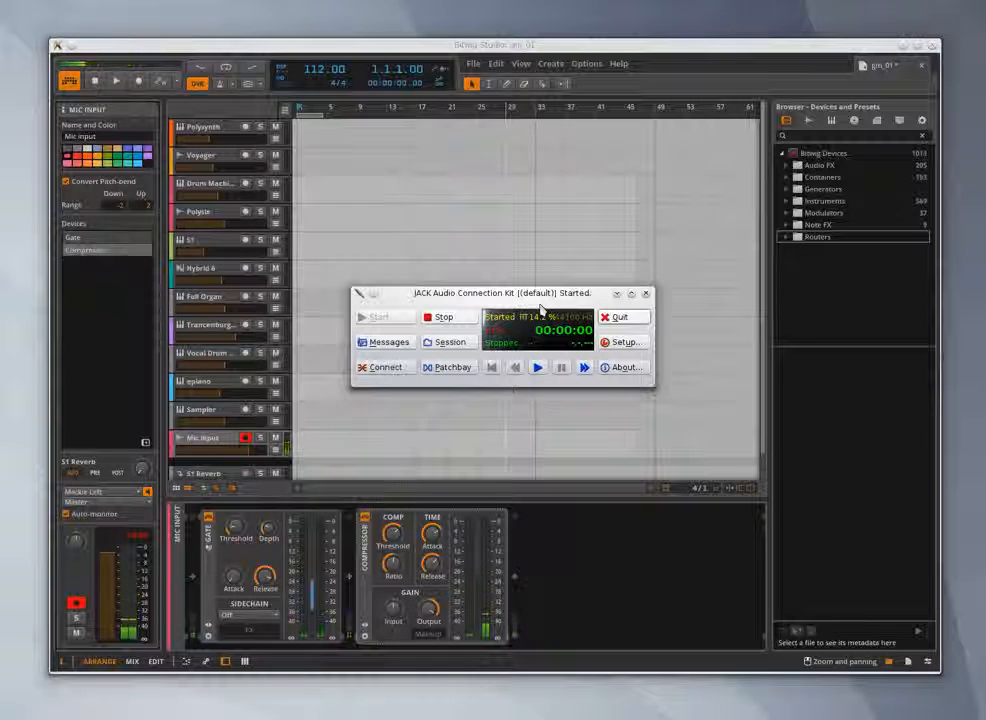
left_click(622, 342)
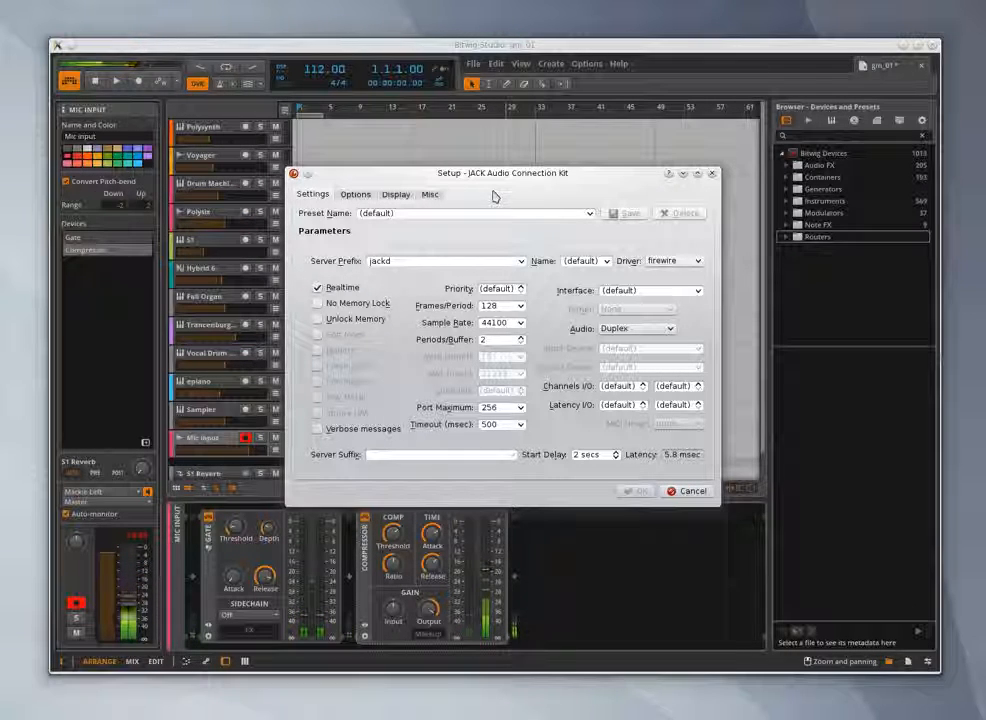
left_click(713, 174)
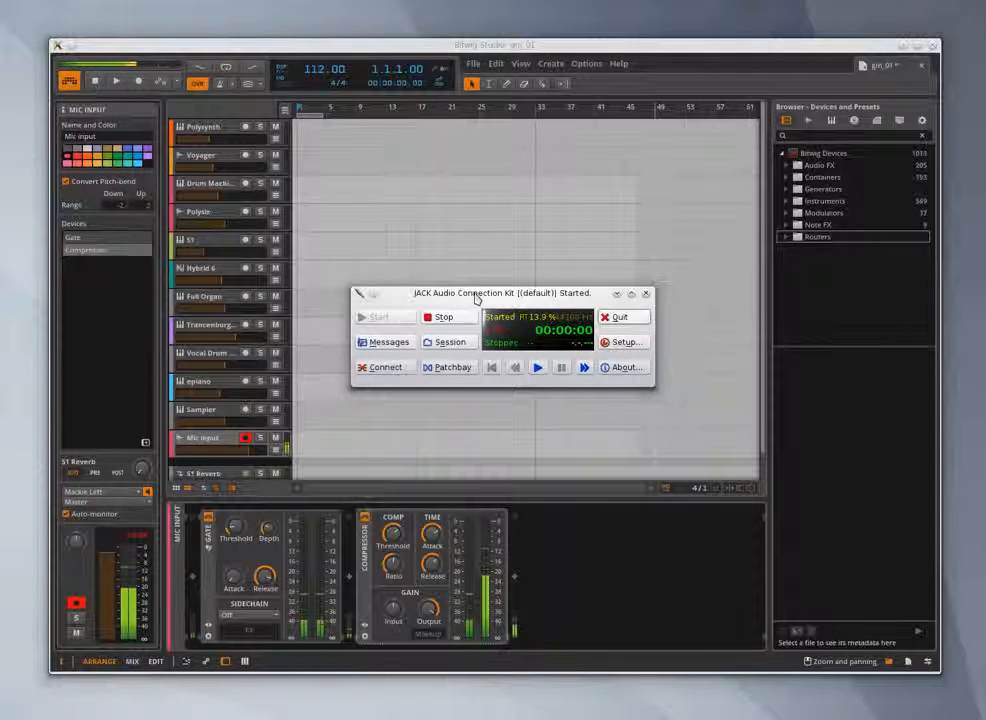
Step: Open JACK's audio connections and collapse the port lists of the Bitwig Studio and system clients on both sides
left_click(385, 367)
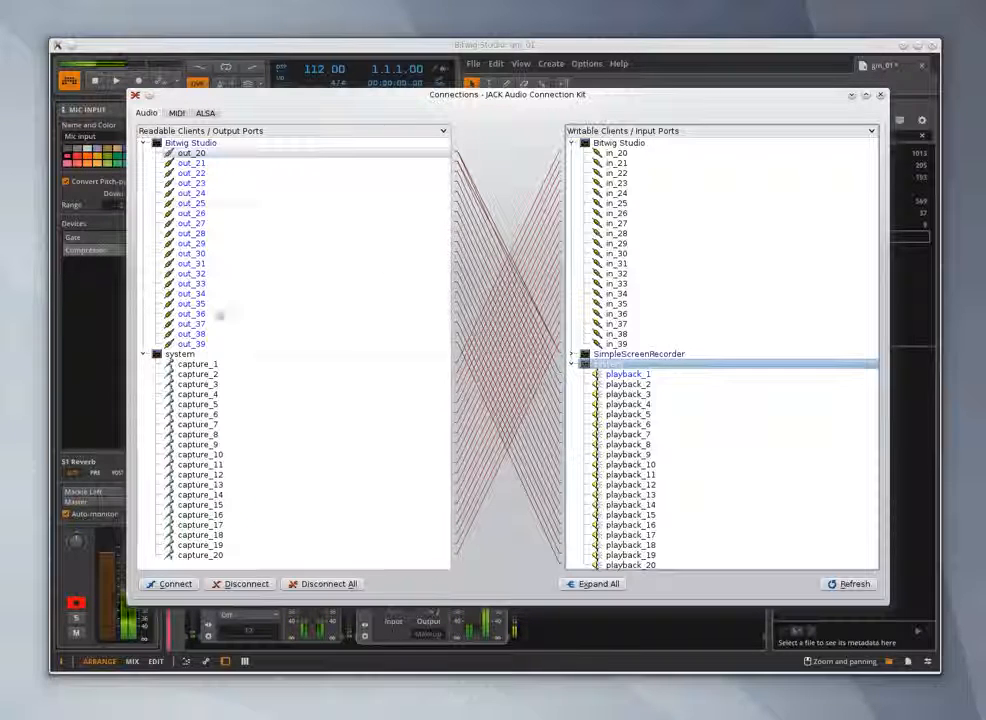
left_click(143, 354)
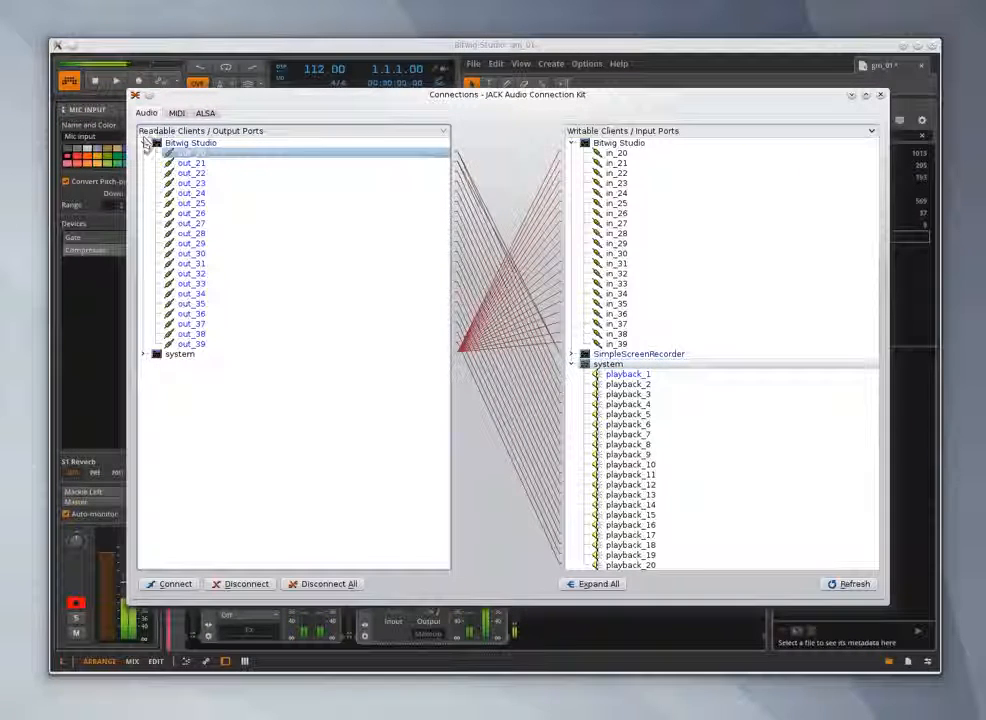
left_click(143, 142)
left_click(570, 142)
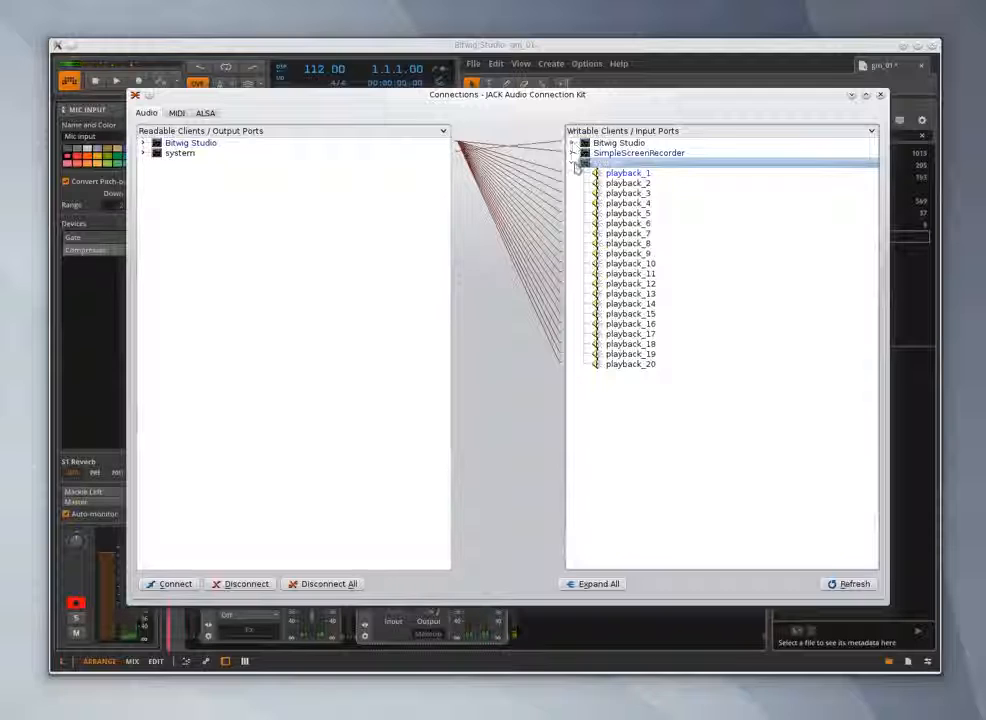
left_click(572, 163)
left_click_drag(229, 156, 270, 175)
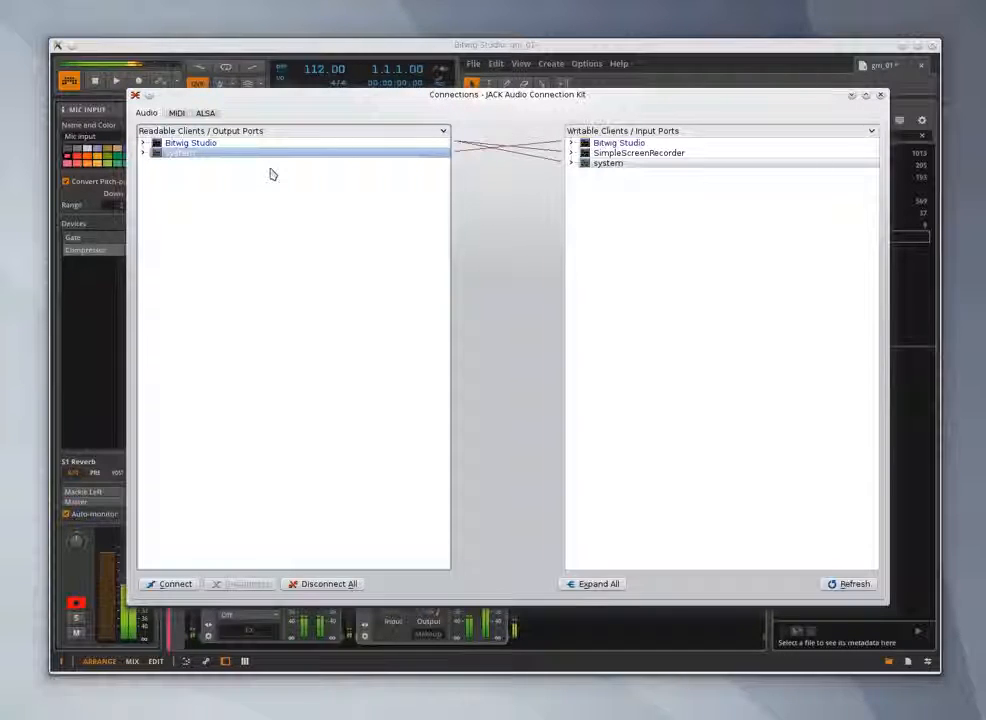
Step: Inspect how the system capture ports connect to Bitwig Studio's inputs, and expand Bitwig Studio's output ports
left_click(143, 152)
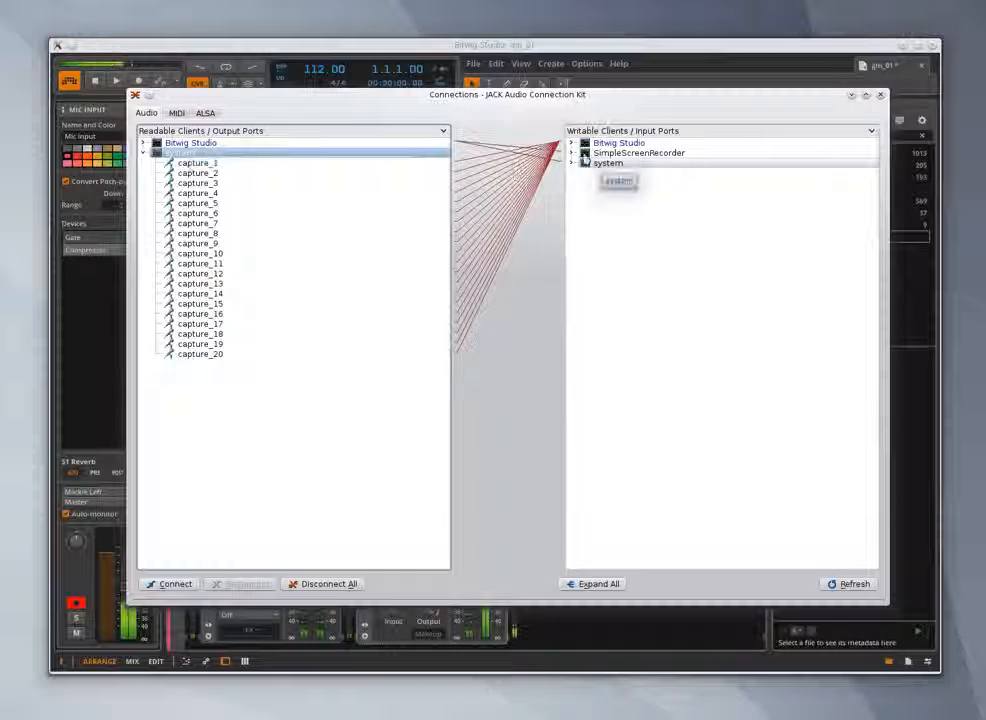
left_click(572, 143)
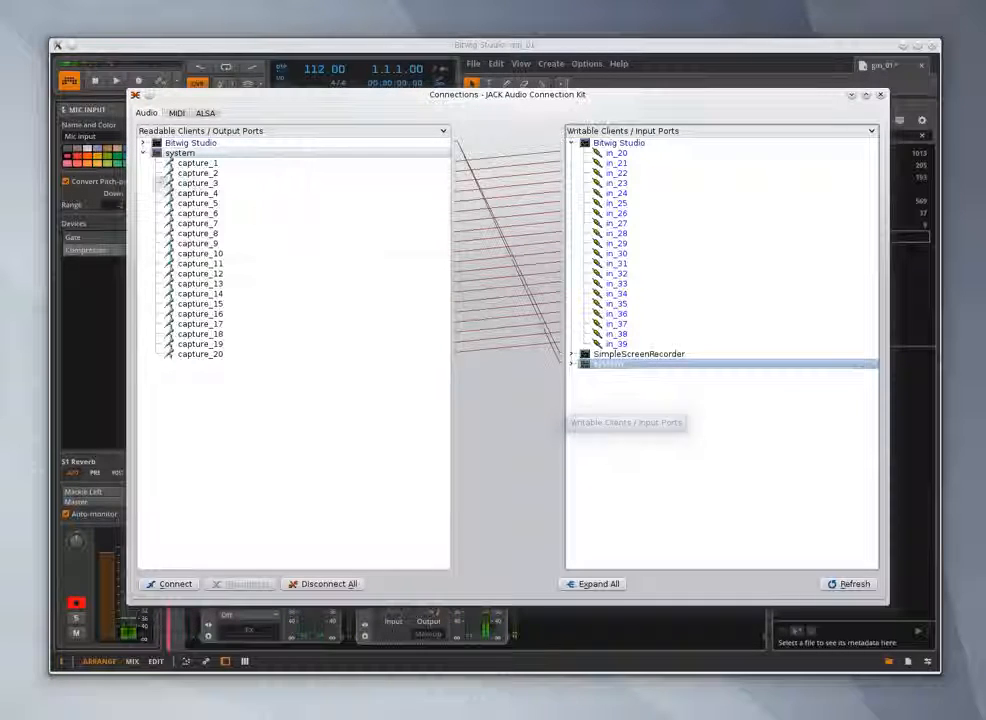
left_click(143, 153)
left_click(143, 143)
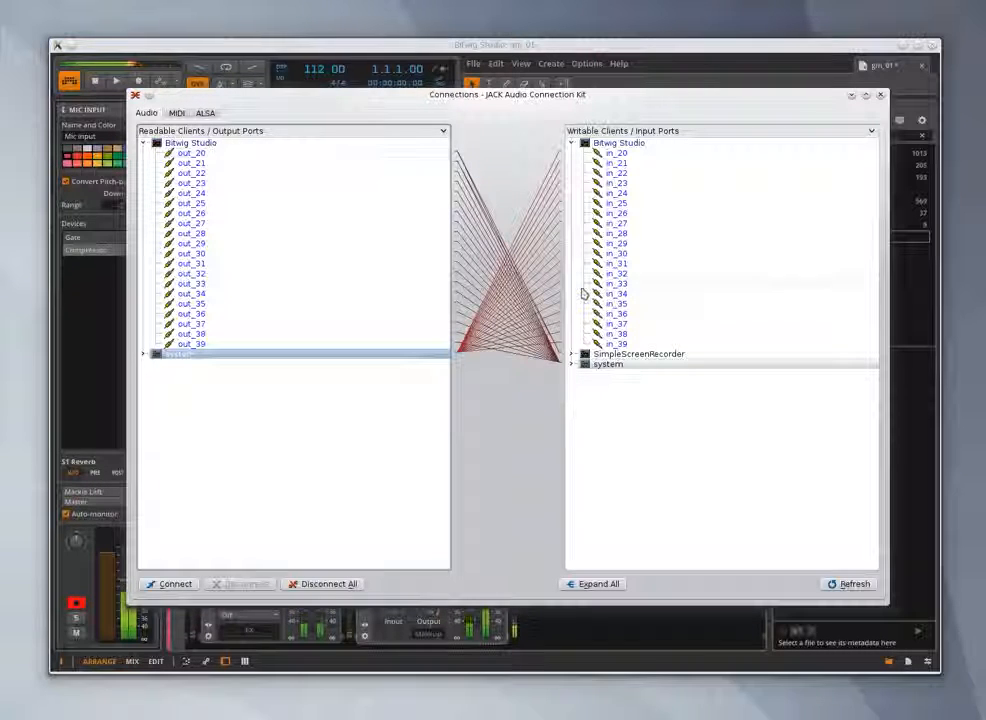
Step: Inspect SimpleScreenRecorder's JACK input ports and its recording window, and close the connections window
left_click(571, 354)
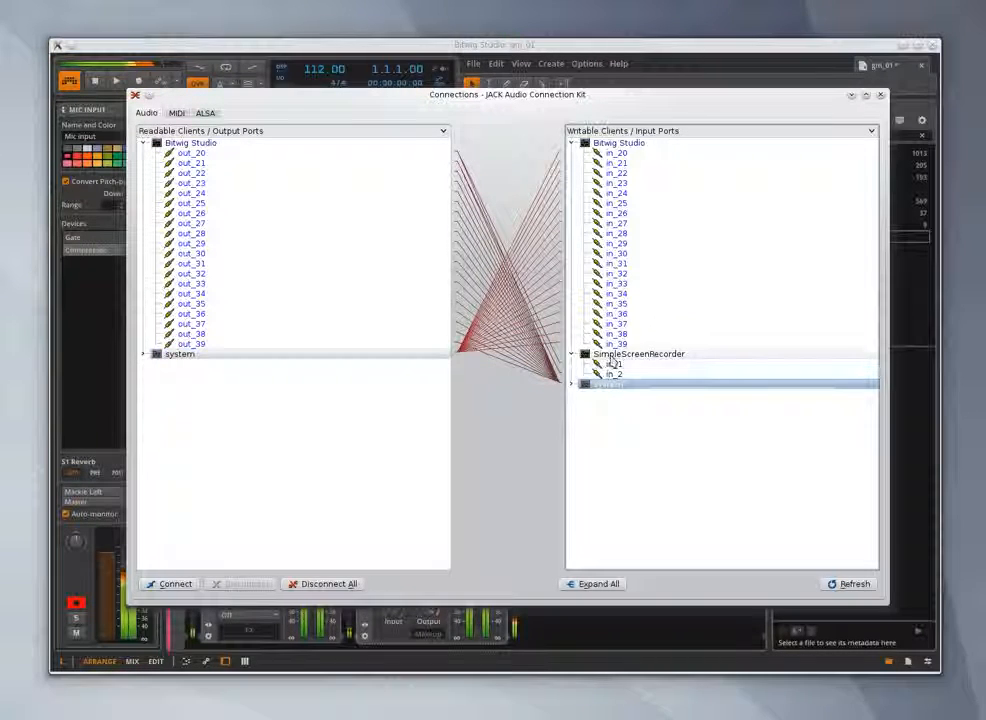
left_click_drag(623, 372, 634, 380)
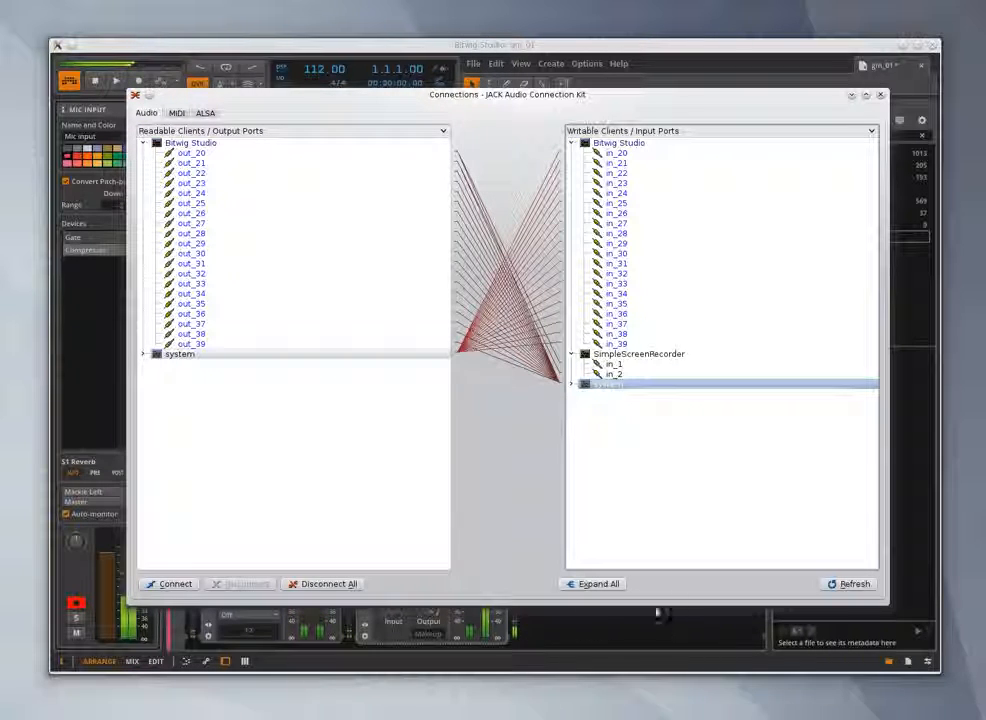
left_click_drag(0, 140, 543, 166)
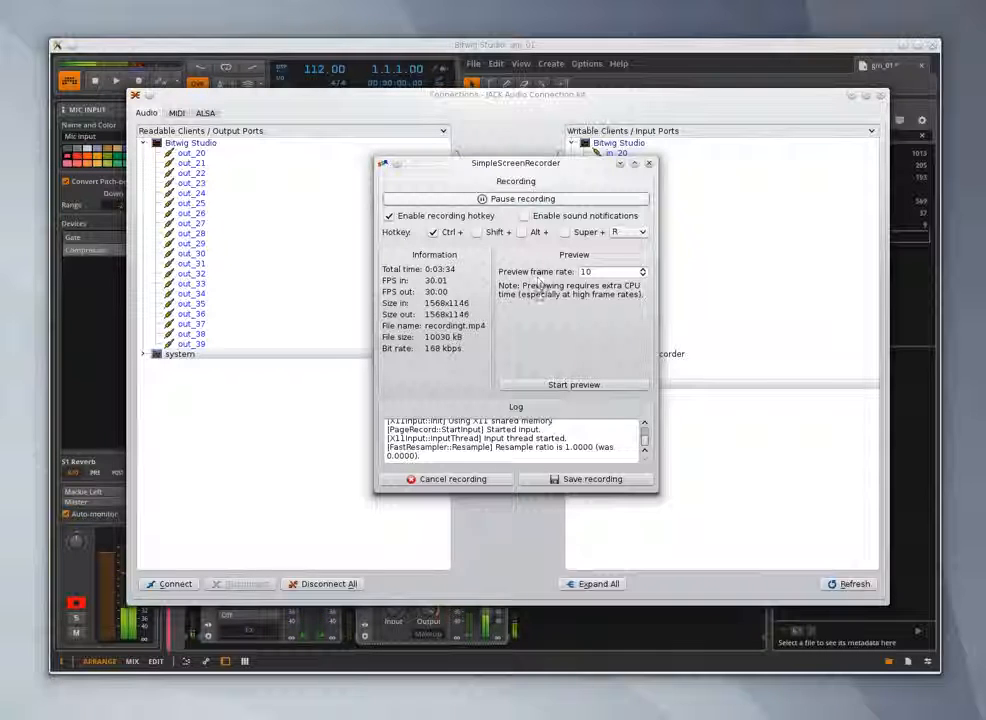
left_click_drag(543, 169, 0, 150)
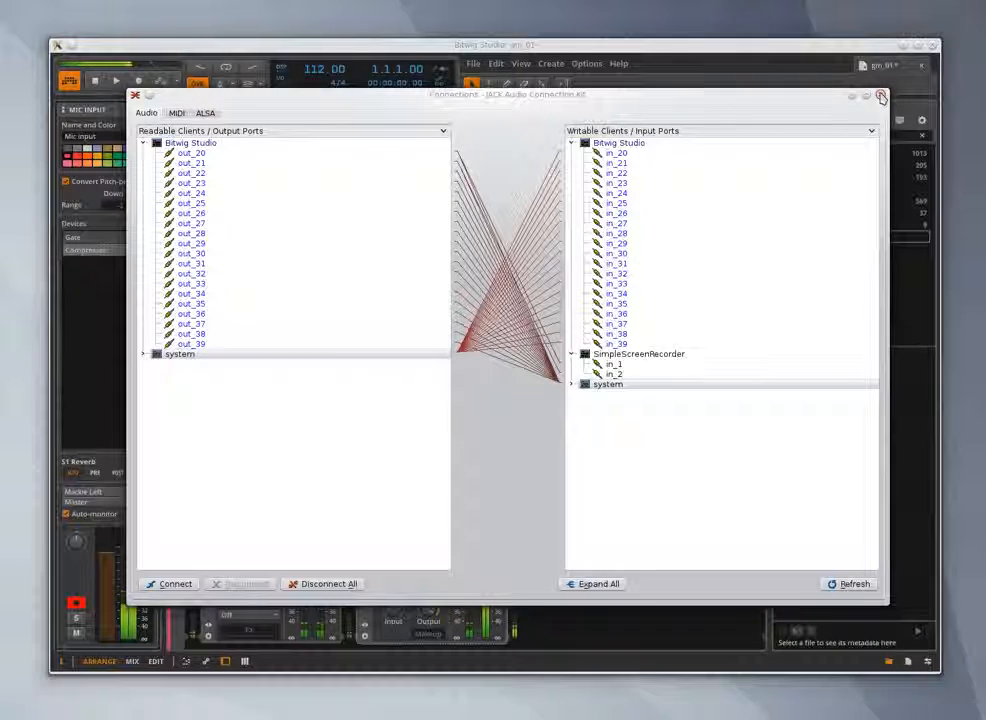
left_click(880, 96)
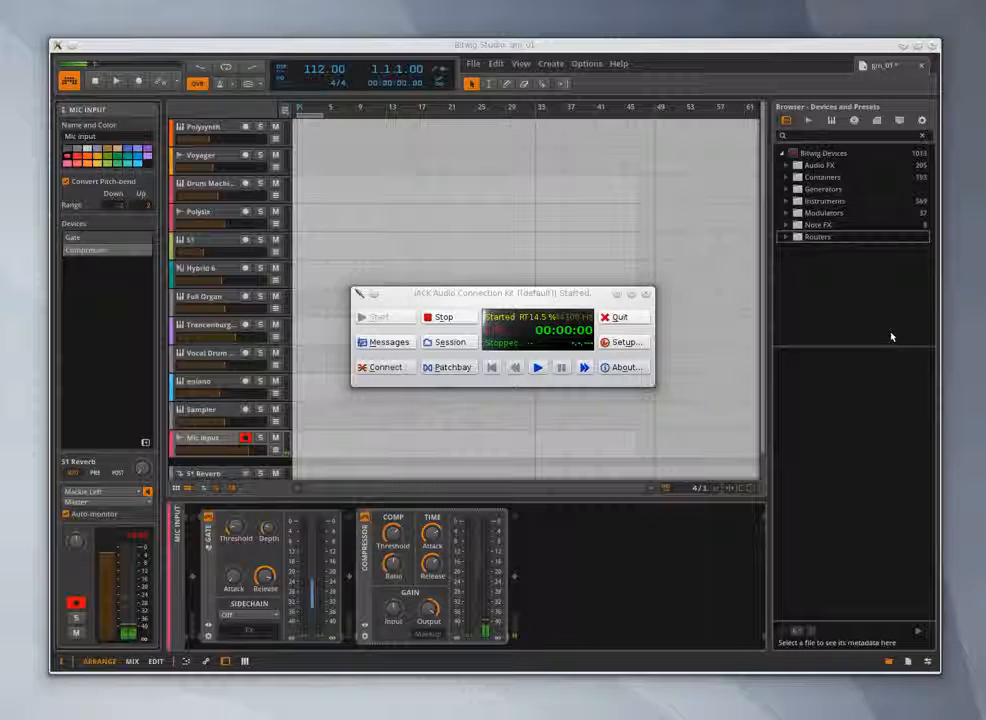
Step: Return to Bitwig Studio and open its audio preferences, enlarging the dialog to show all inputs and outputs
left_click(619, 295)
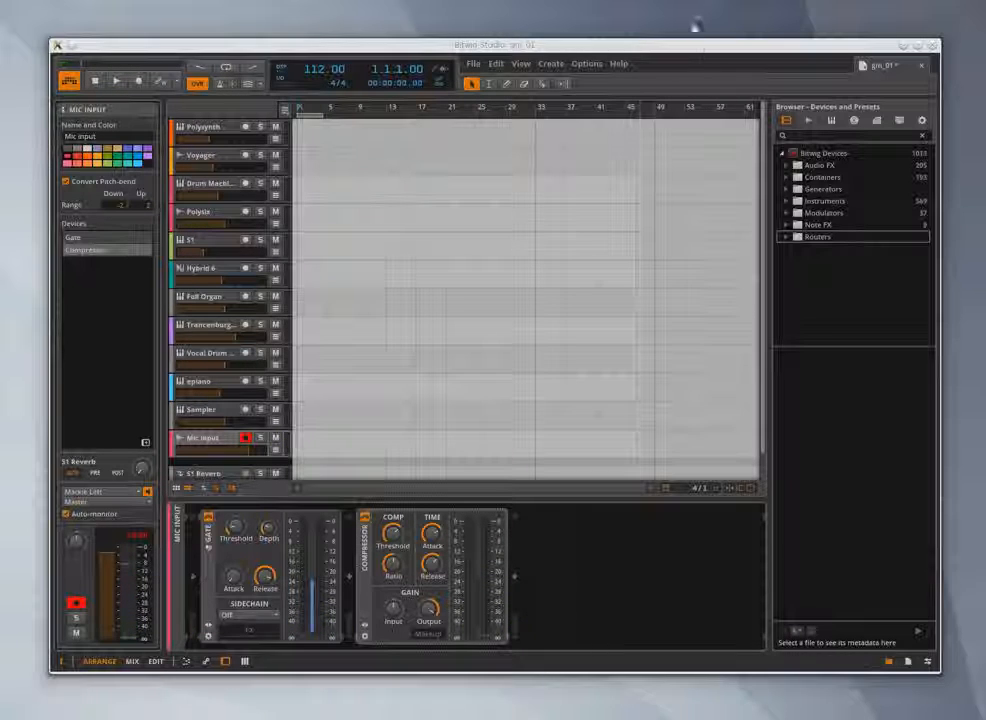
left_click(704, 48)
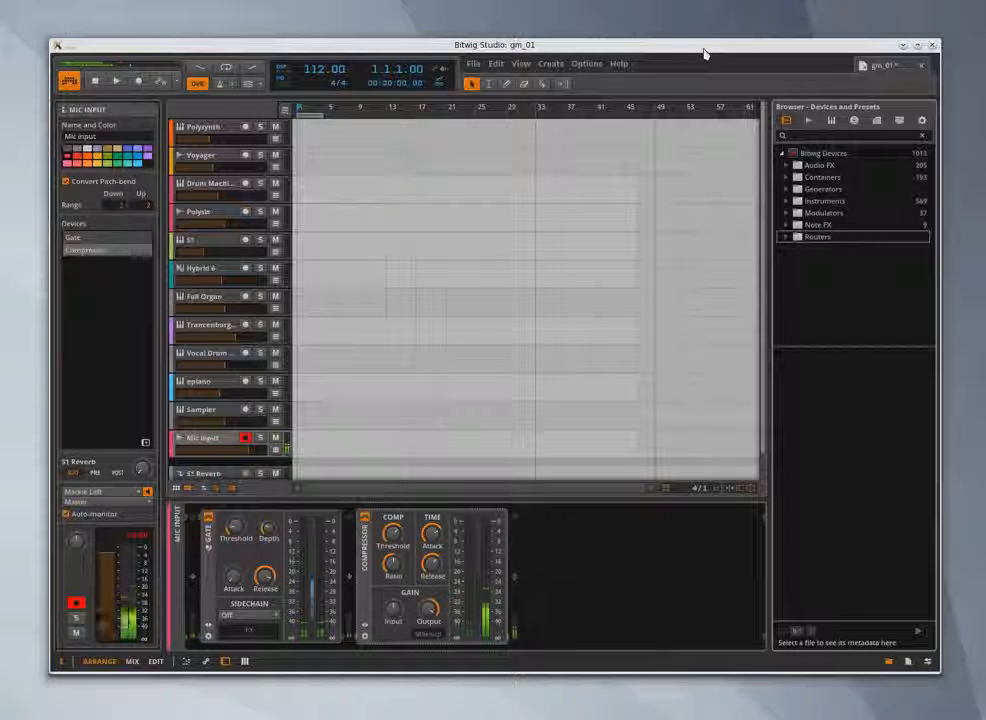
left_click(586, 63)
left_click(645, 347)
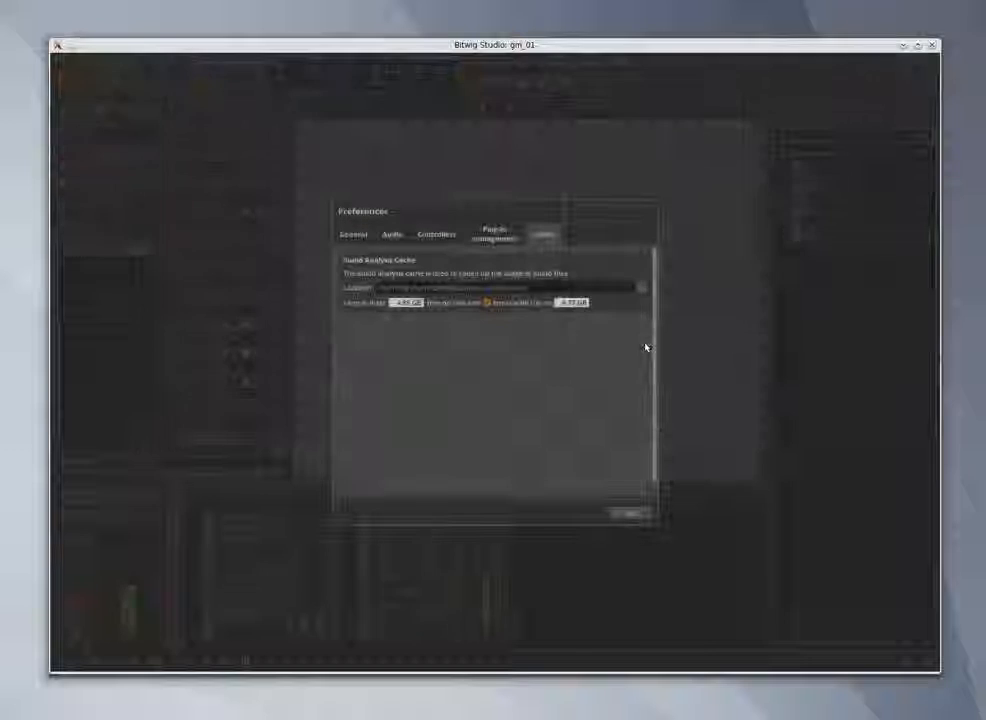
left_click(400, 232)
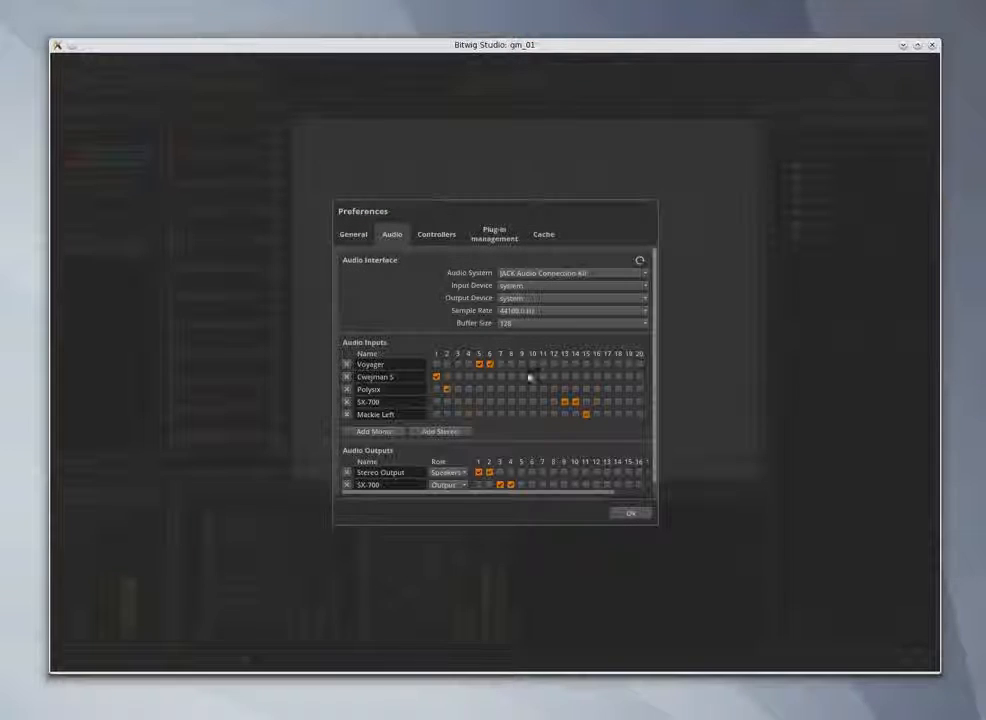
left_click_drag(658, 522, 770, 583)
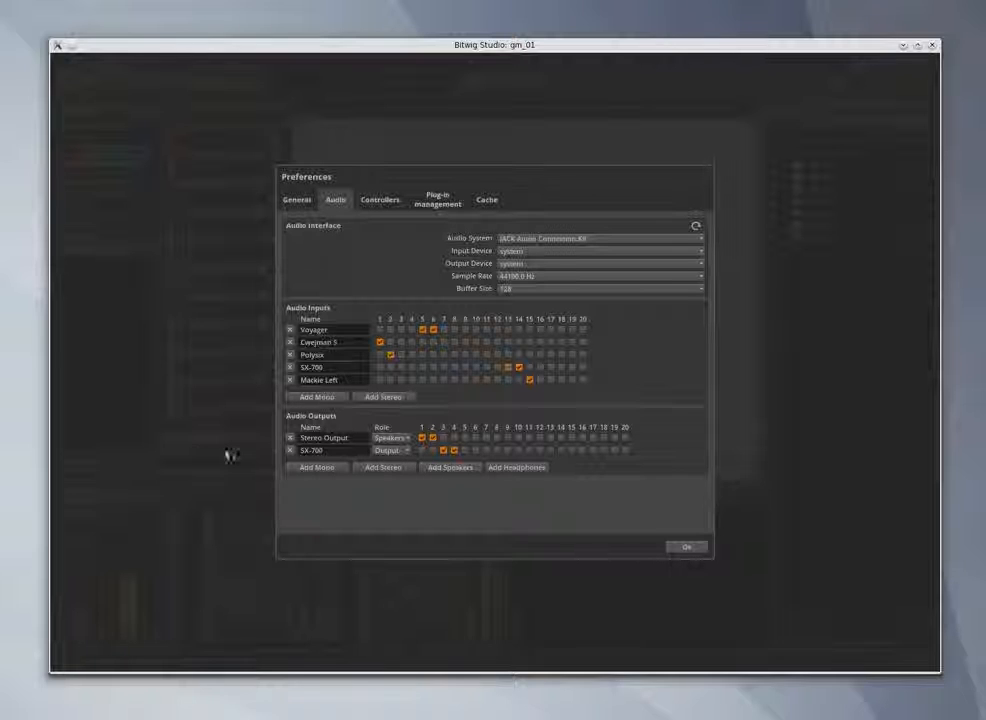
Step: Switch to JACK Audio Connection Kit to check the latency in its setup, and return to Bitwig Studio's audio preferences
key("alt+Tab")
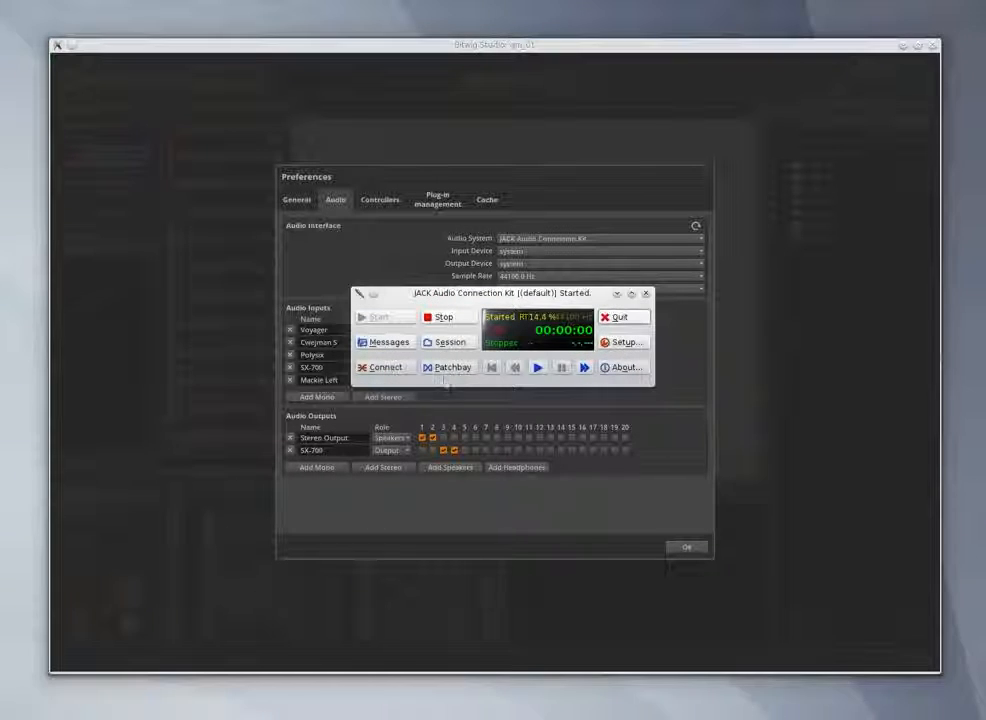
left_click(630, 345)
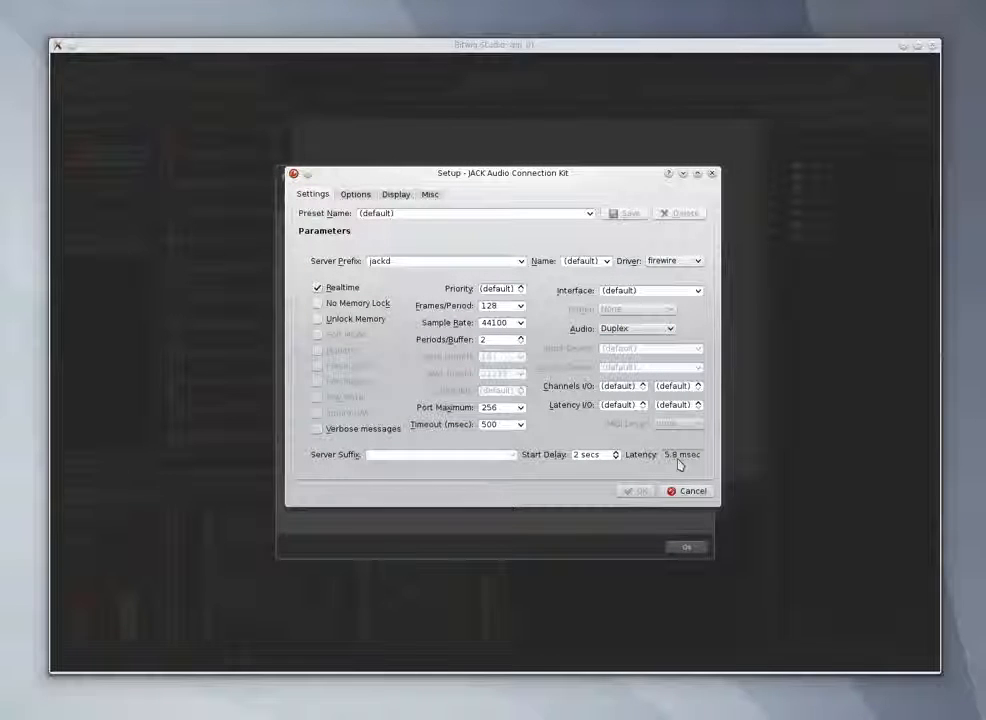
mouse_move(679, 464)
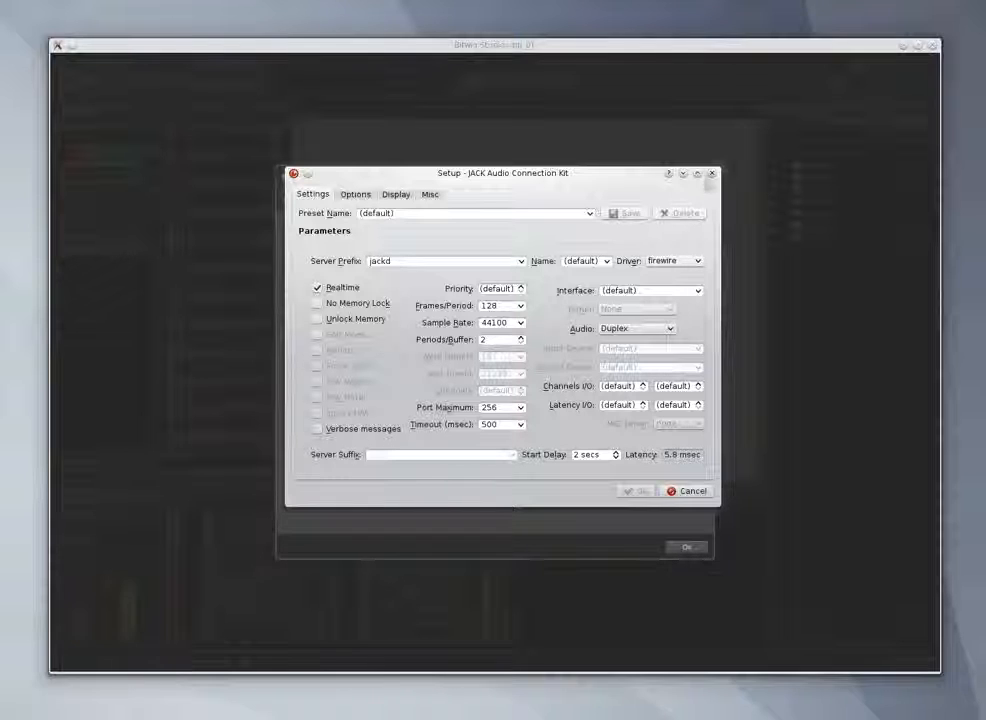
left_click(712, 173)
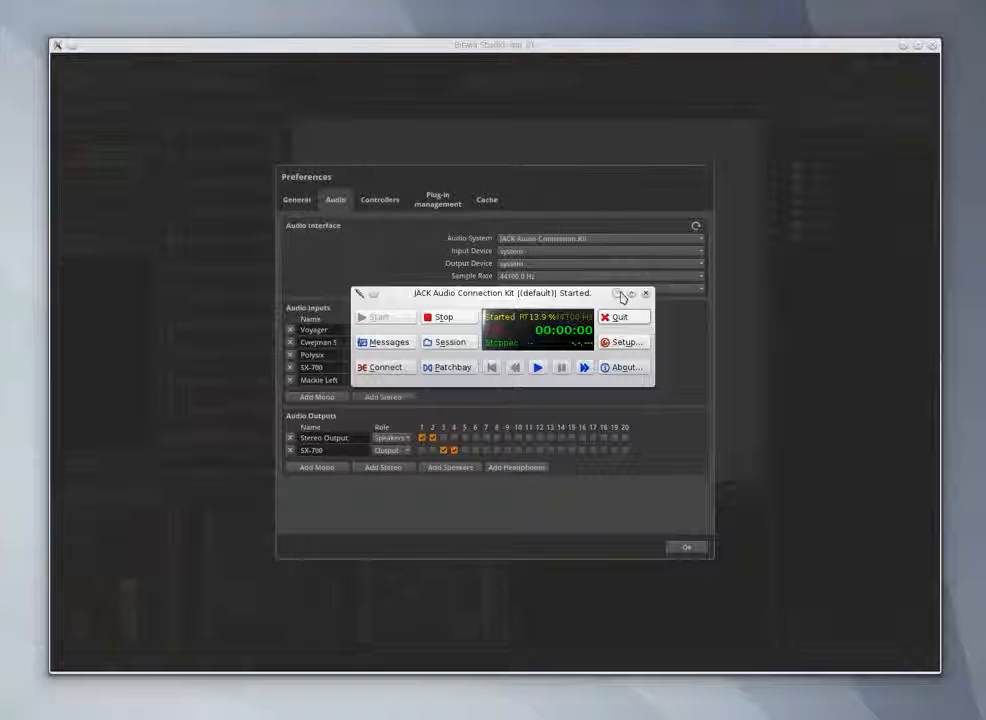
left_click(619, 294)
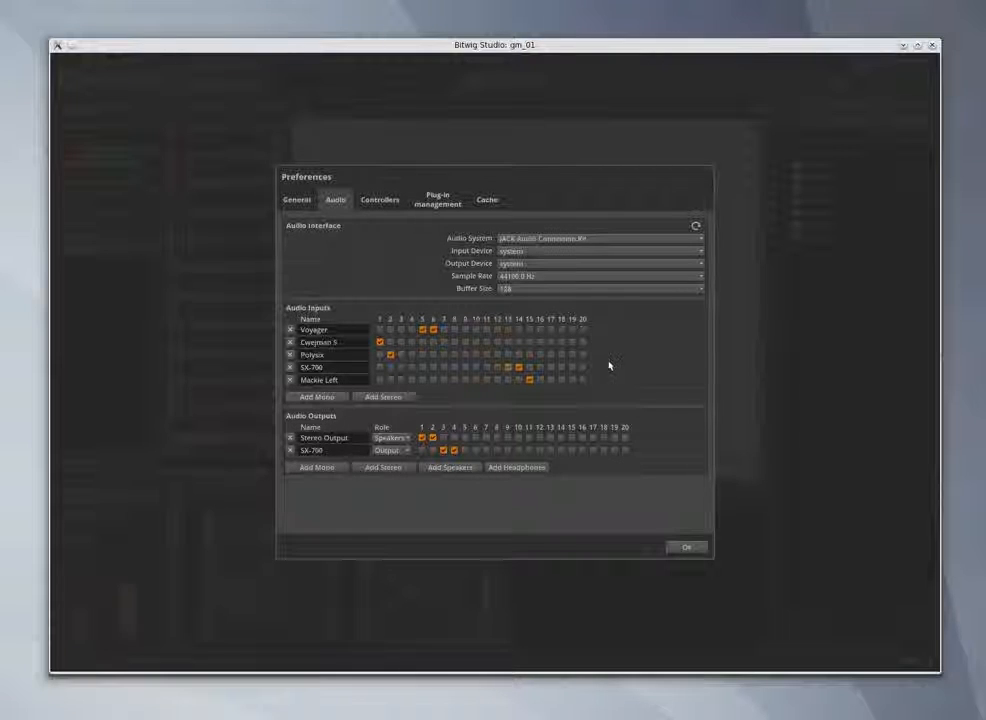
Step: Close the preferences and review the audio input sources available to the Mic input track
left_click(686, 549)
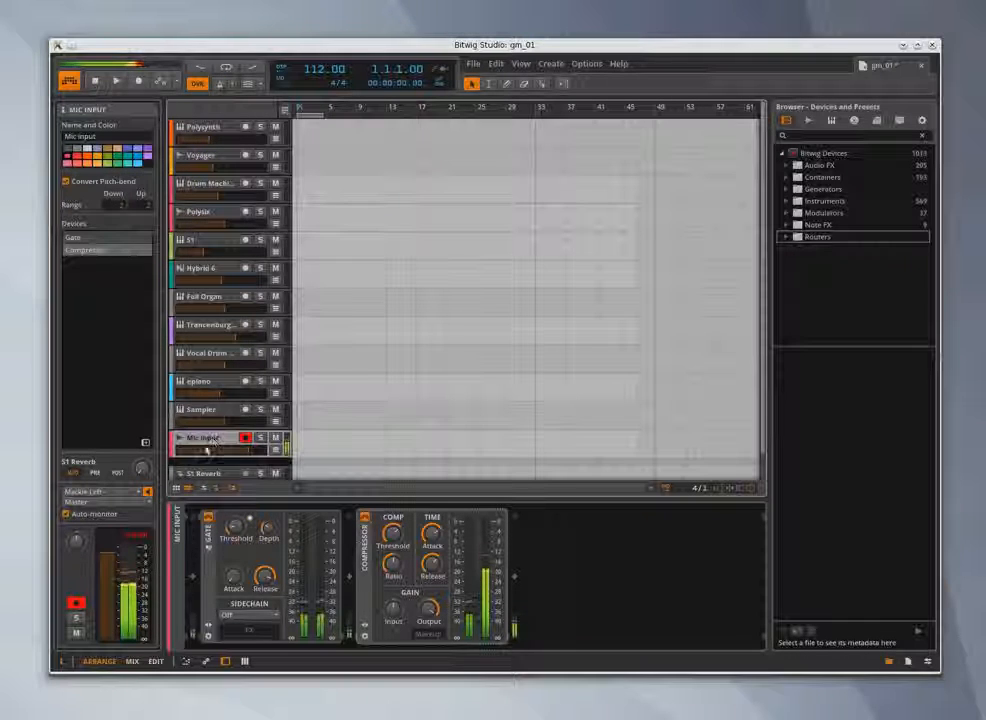
left_click(135, 492)
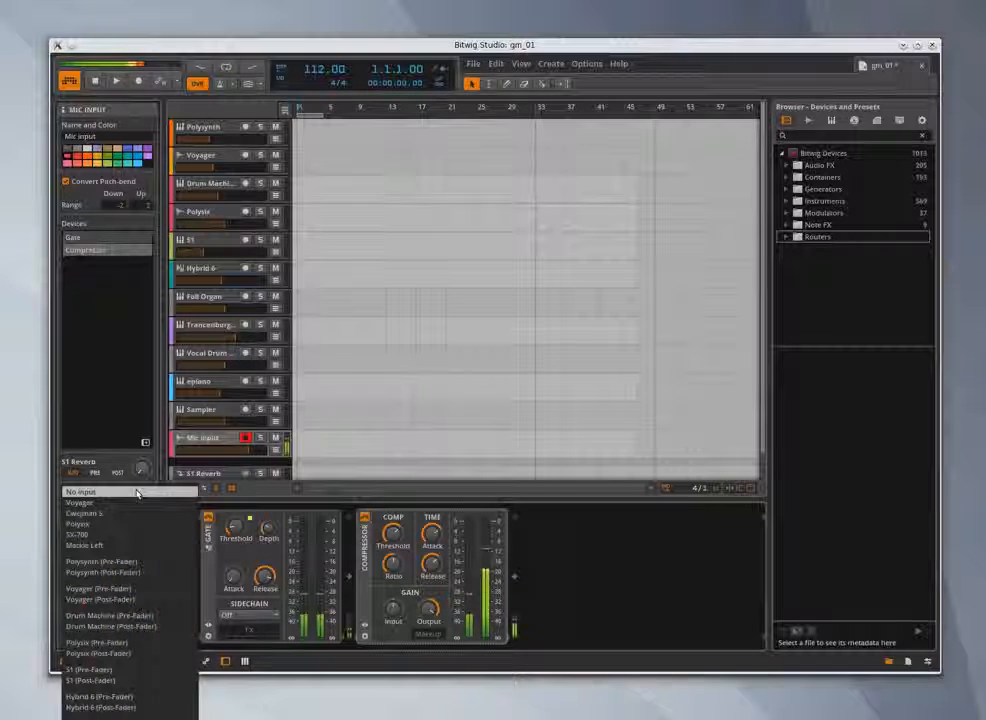
left_click(112, 412)
left_click(125, 492)
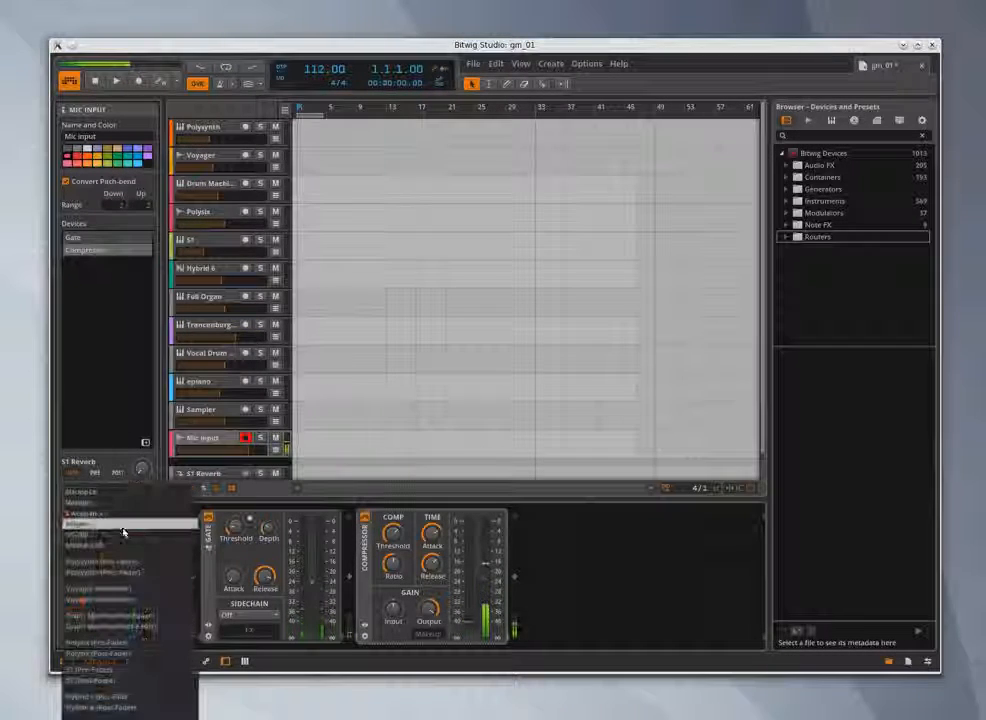
left_click(109, 406)
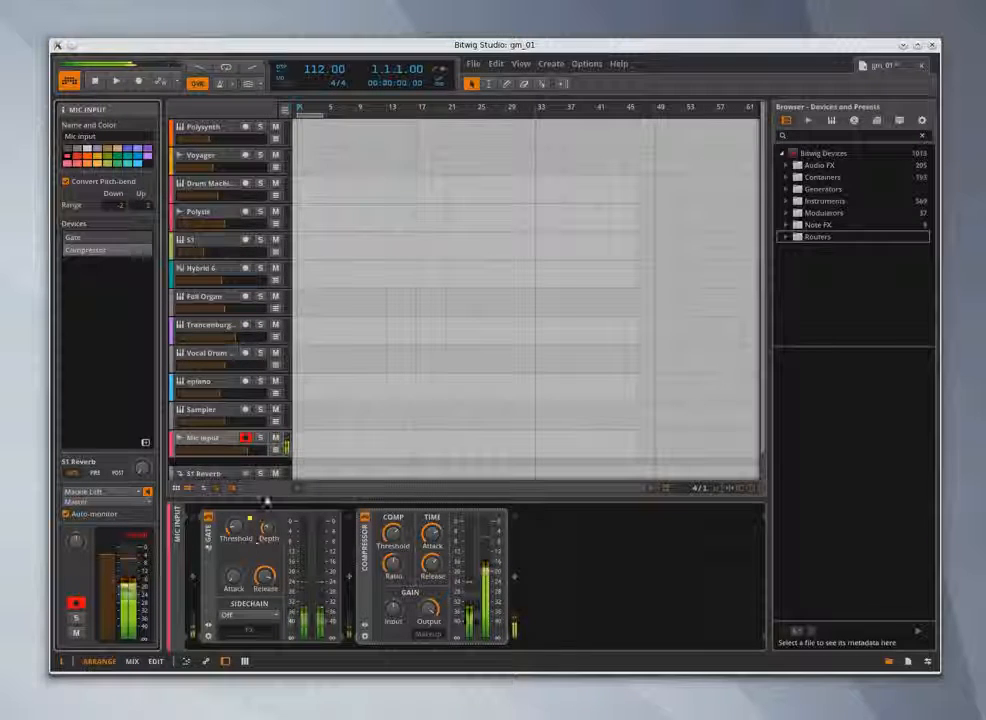
Step: Bypass the Gate device on the Mic input track for comparison and re-enable it
left_click(209, 519)
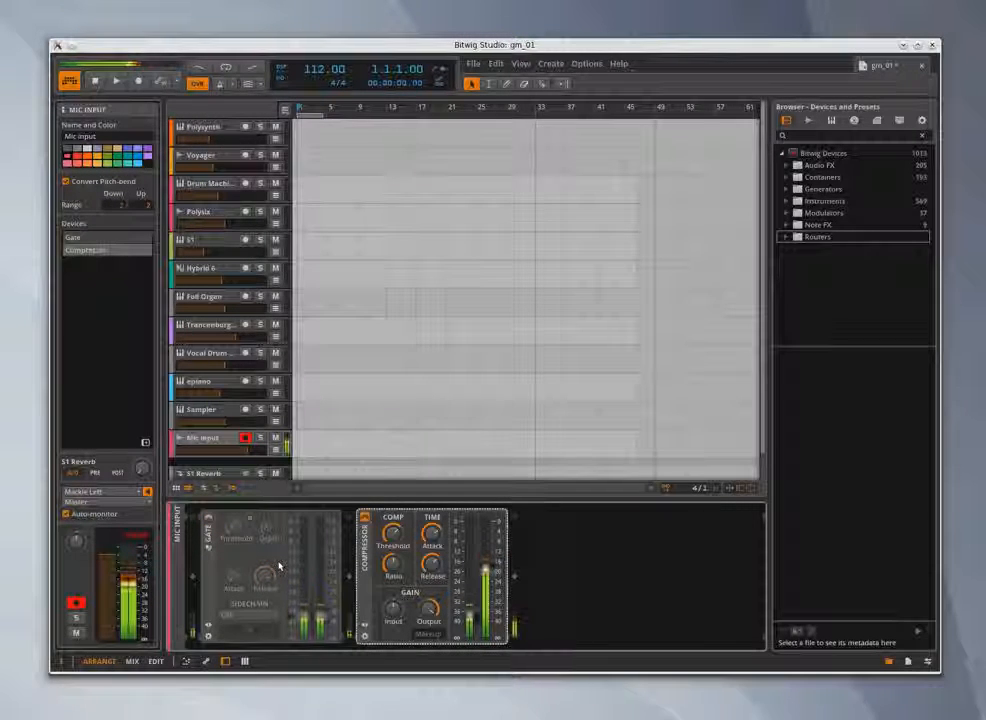
left_click(209, 518)
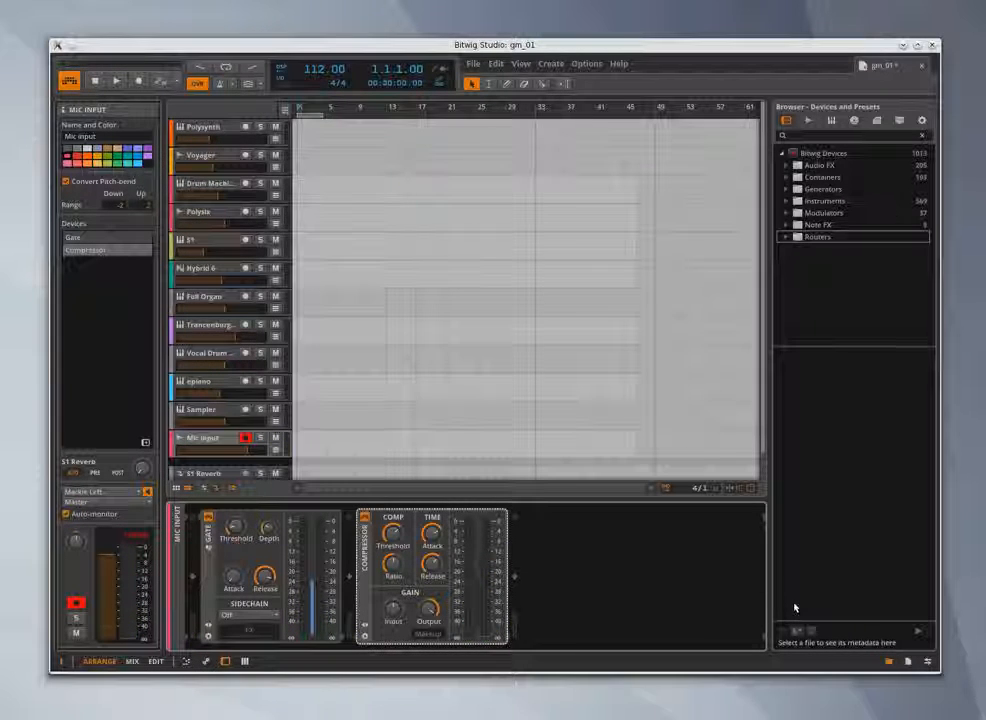
Step: Expand the Audio FX category in the device browser and look through its effects
left_click(786, 166)
scroll(830, 210, "down", 3)
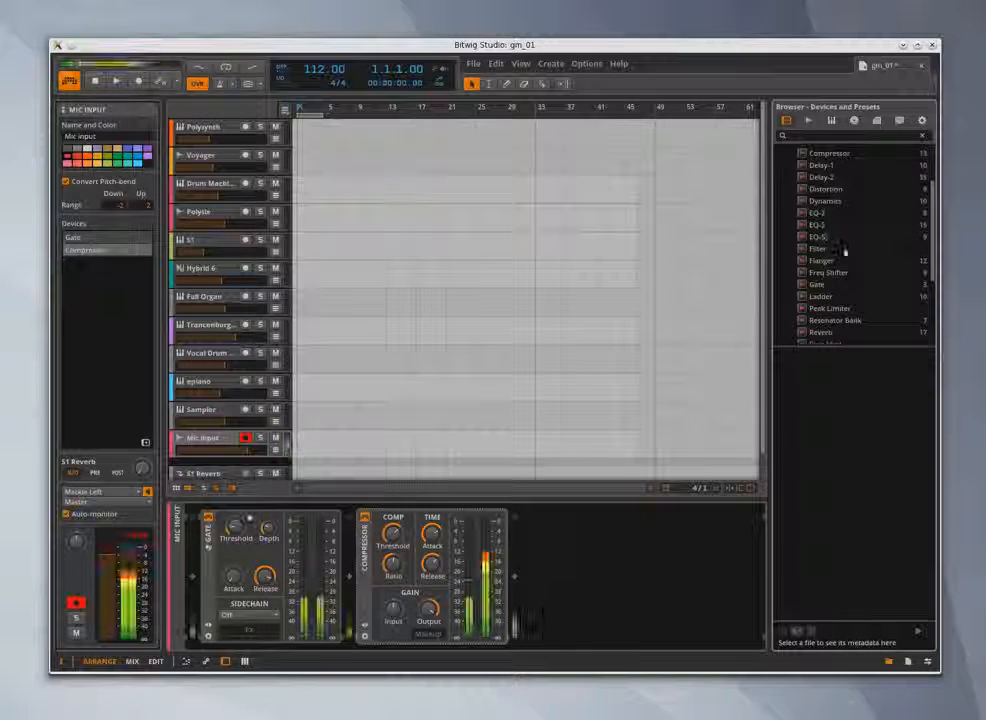
scroll(840, 250, "up", 3)
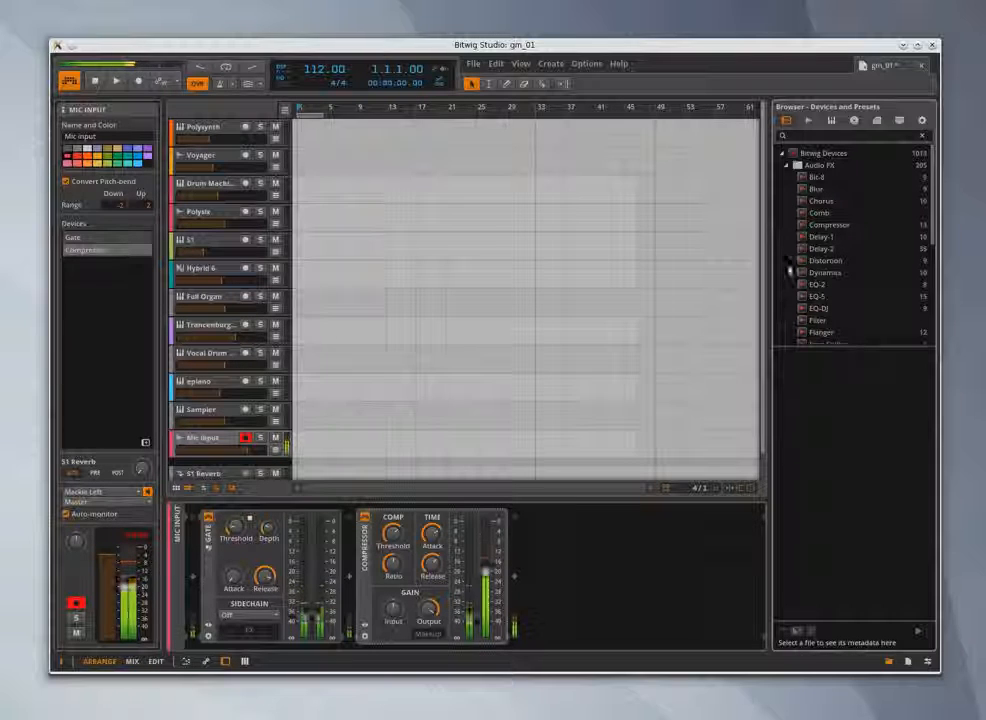
scroll(820, 274, "down", 2)
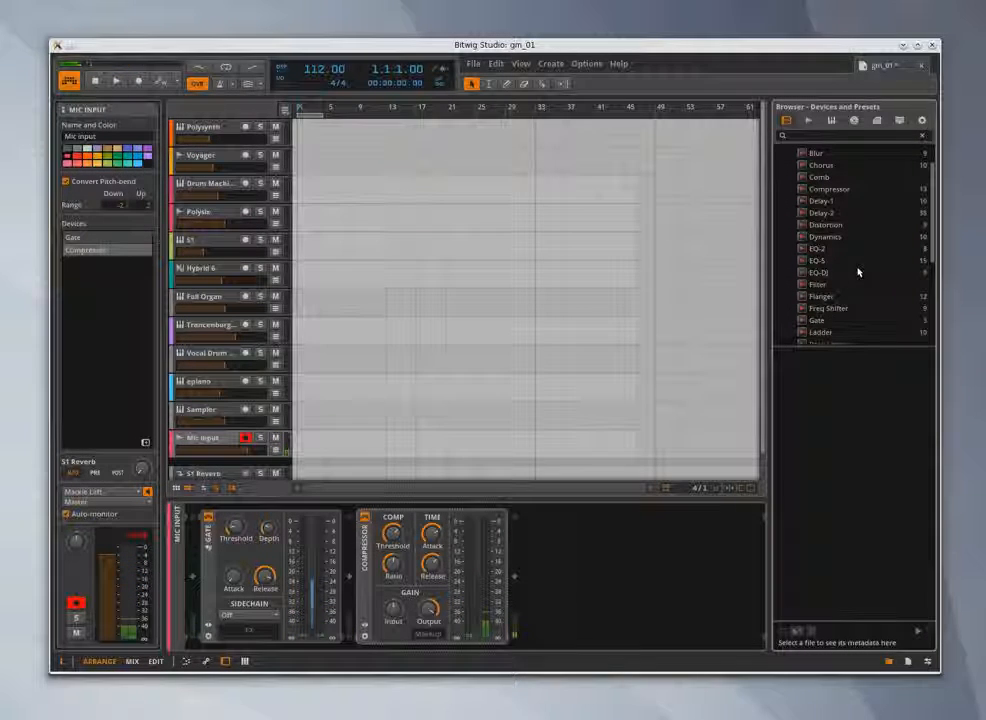
scroll(850, 266, "up", 2)
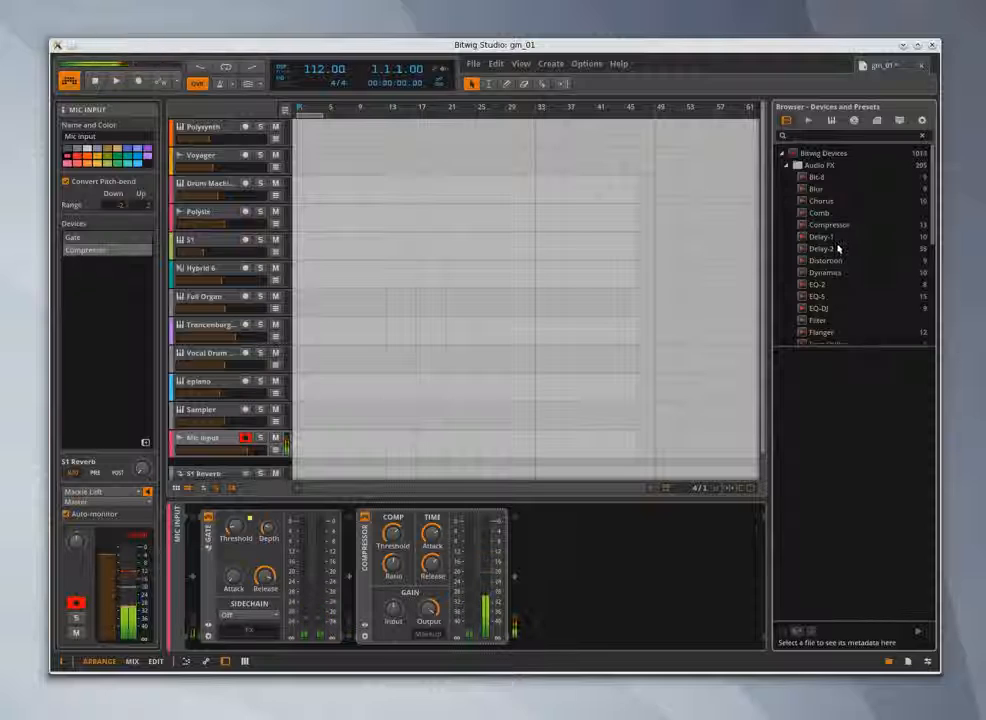
Step: Add Delay-1 with a lowered Mix after the Compressor on the Mic input track, followed by a Flanger
left_click(822, 240)
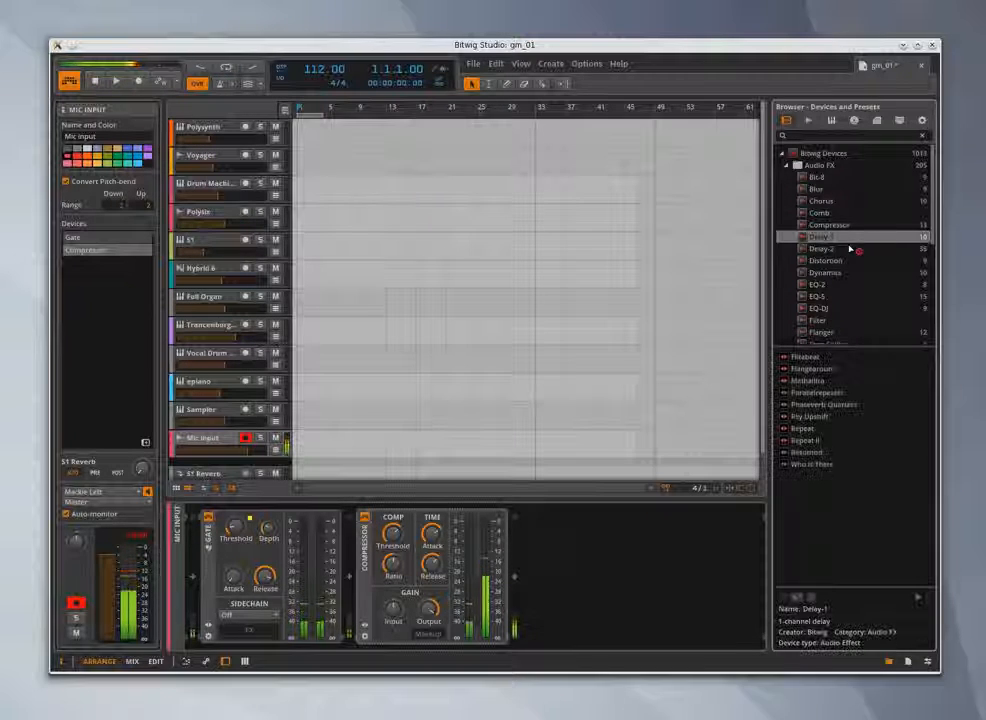
left_click_drag(850, 250, 605, 590)
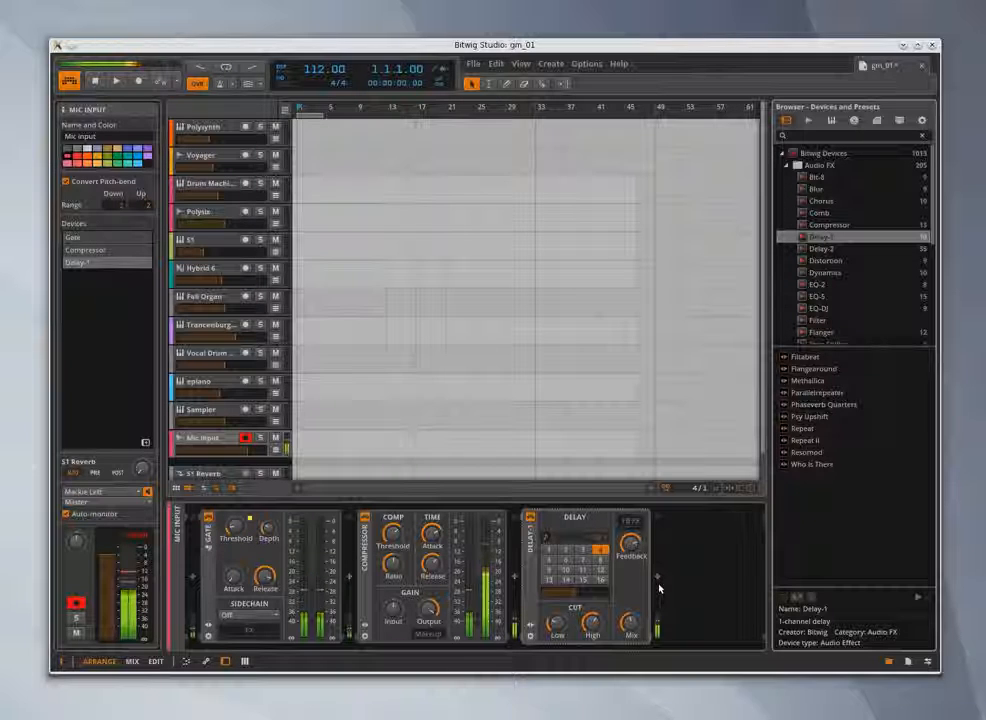
left_click_drag(631, 622, 631, 648)
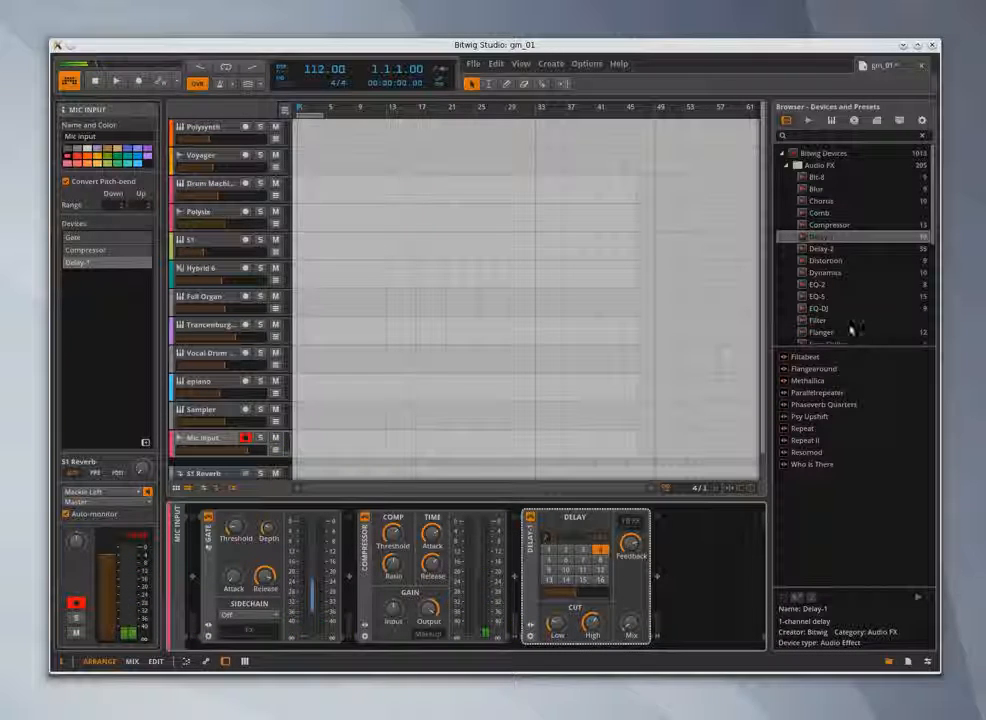
left_click(820, 332)
left_click_drag(710, 537, 713, 567)
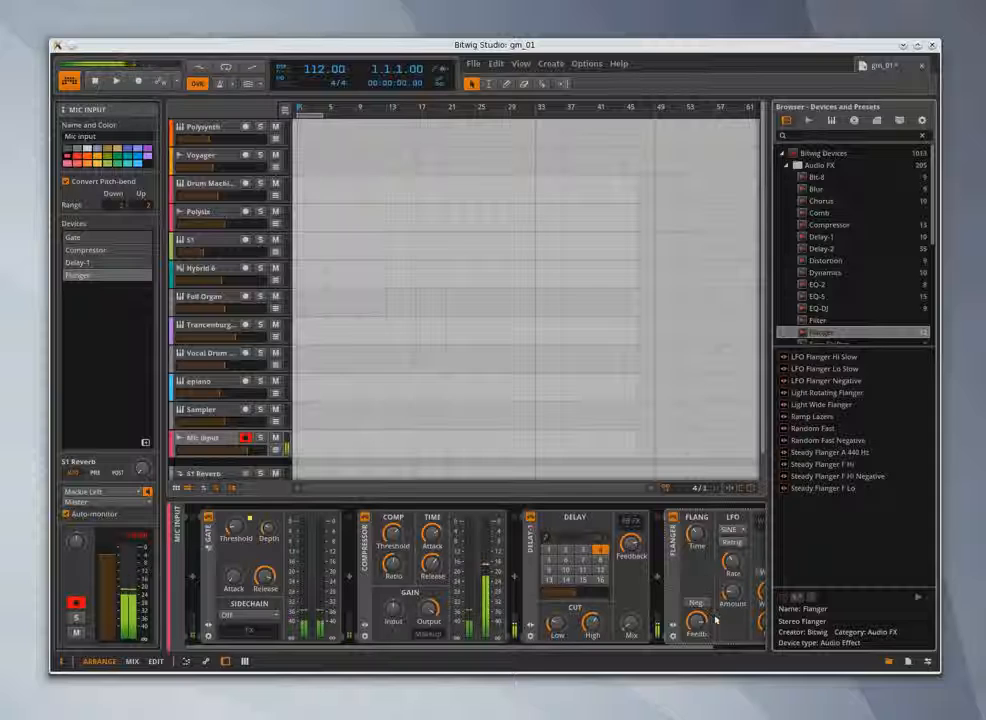
Step: Bypass the Flanger and Delay-1 devices on the Mic input track, and collapse the Audio FX category in the device browser
left_click(673, 518)
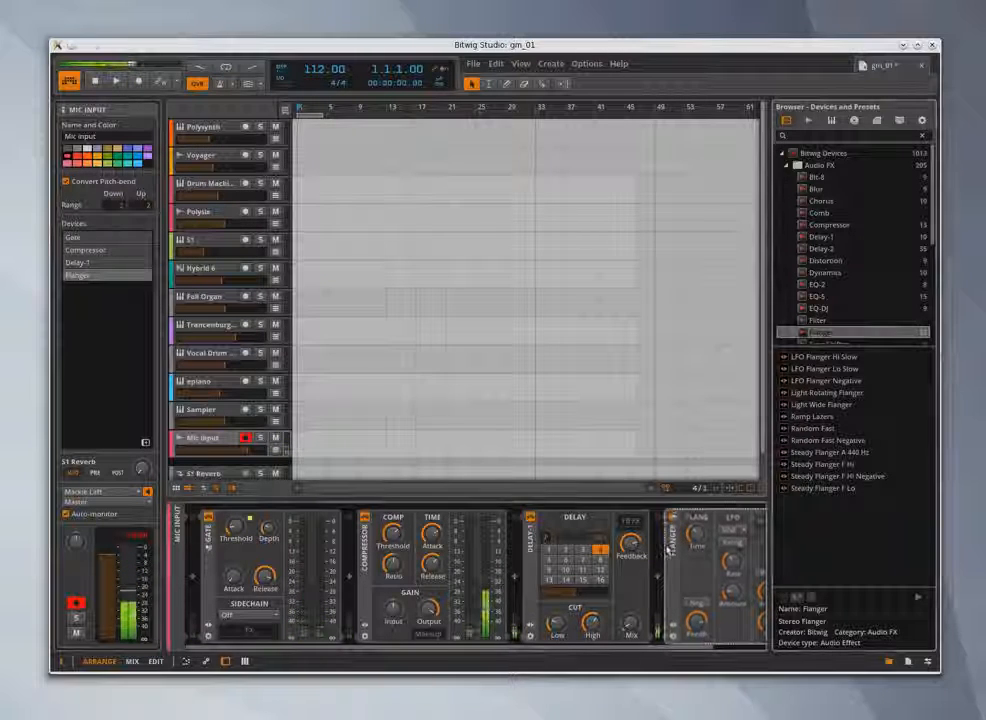
left_click(531, 519)
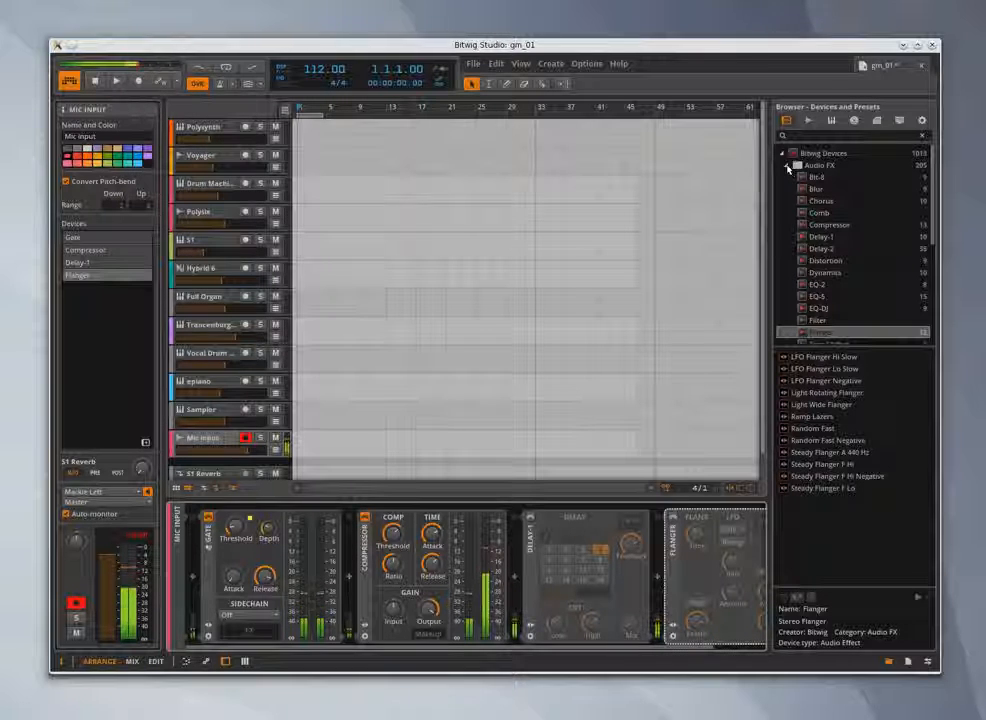
left_click(787, 166)
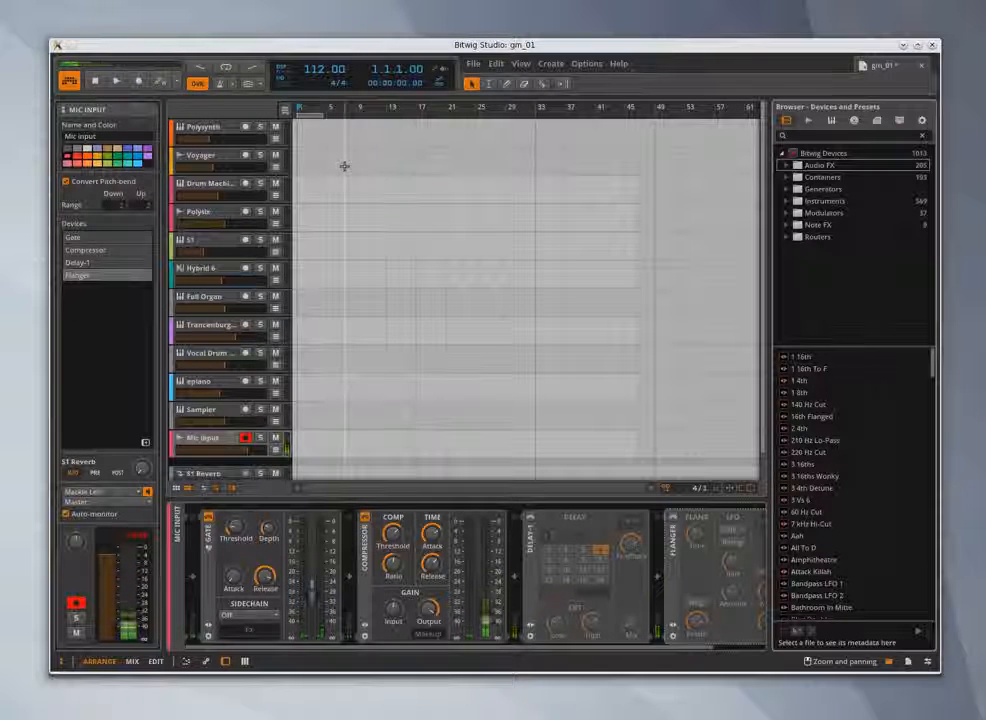
Step: Select the Polysynth track, switch to the Mix view, and select the same track there
left_click(255, 131)
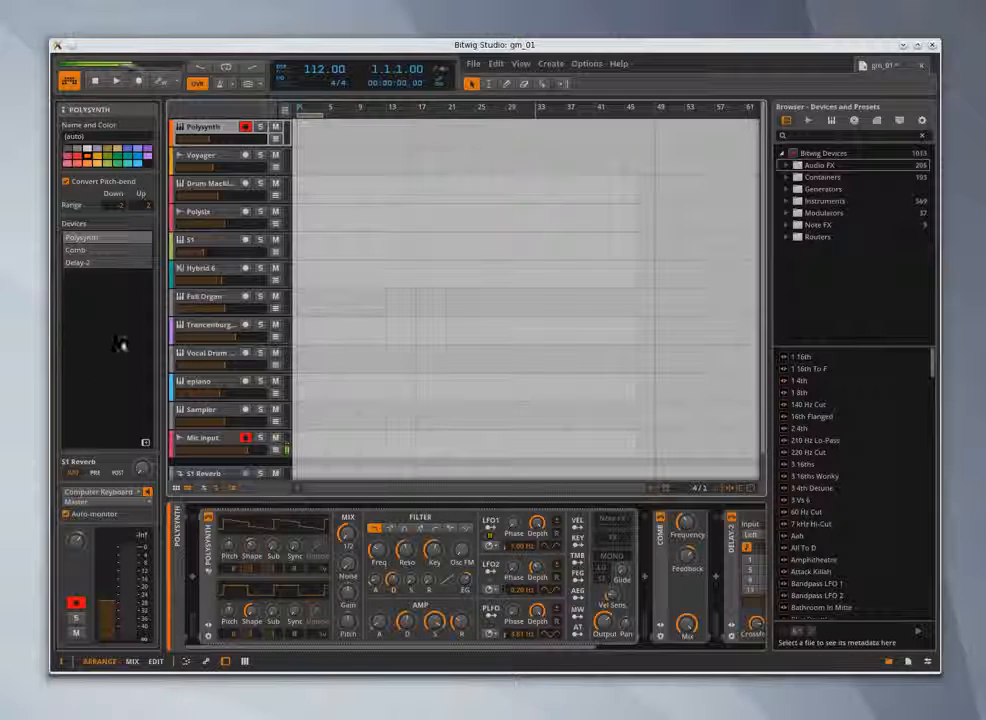
left_click(133, 662)
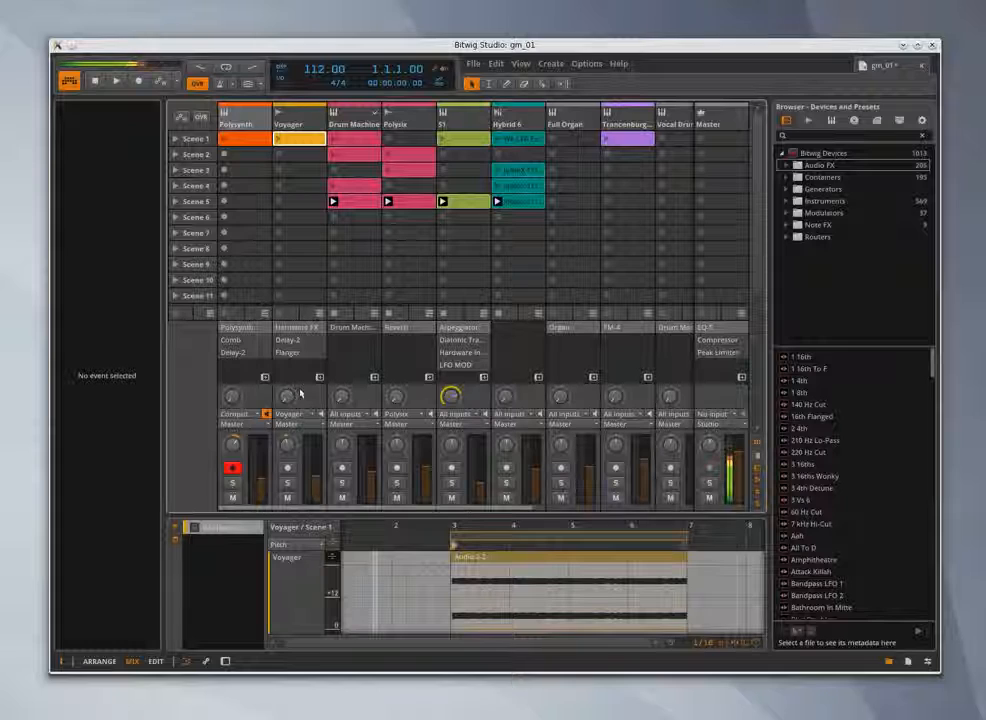
left_click(242, 128)
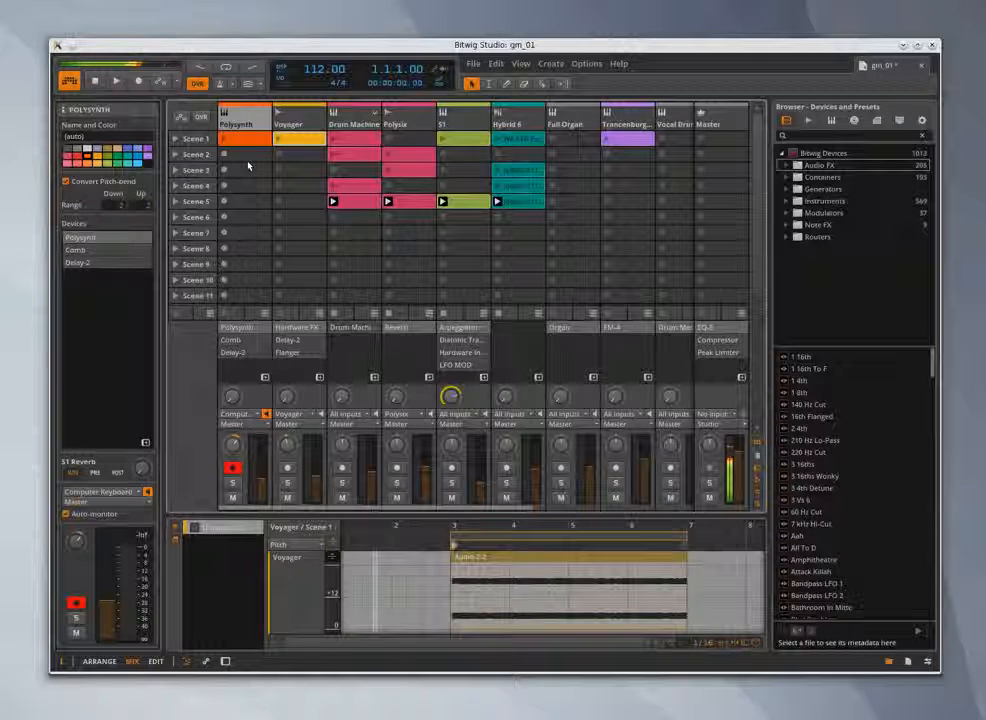
Step: Enlarge the waveform of the Hybrid 6 track's Scene 4 clip in the editor, and stop the active launcher clips
left_click(522, 186)
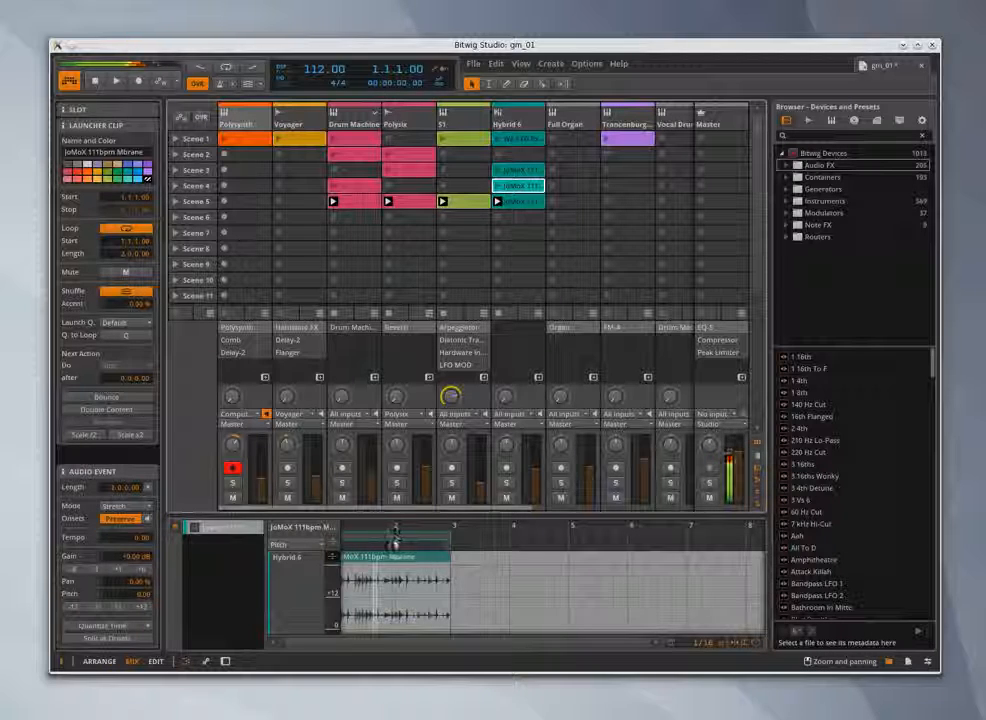
left_click_drag(393, 535, 509, 566)
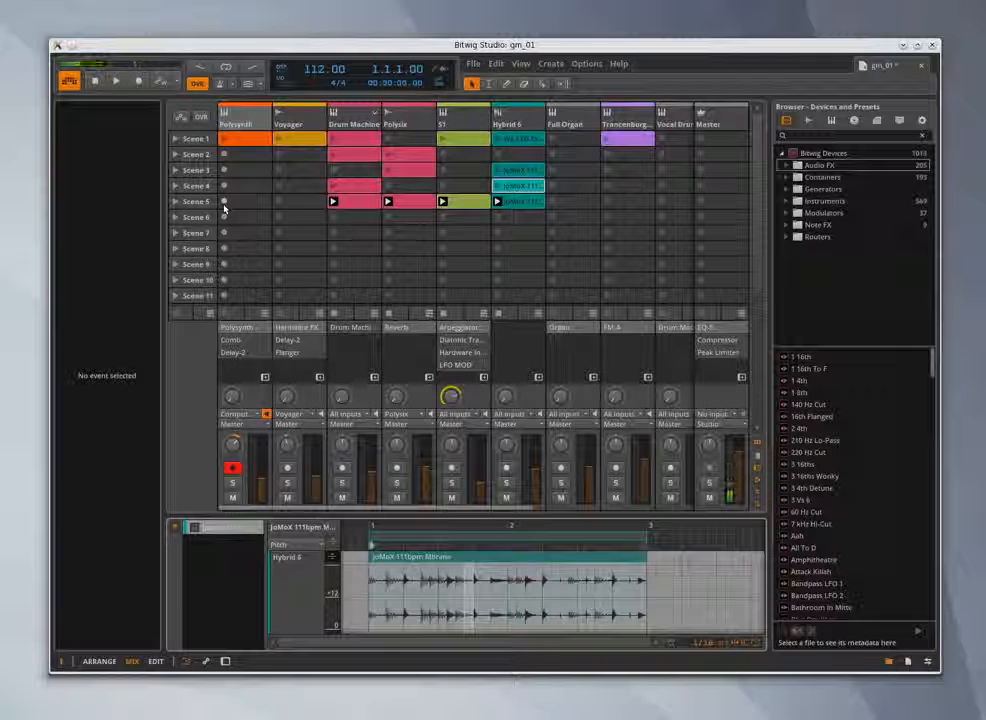
key("i")
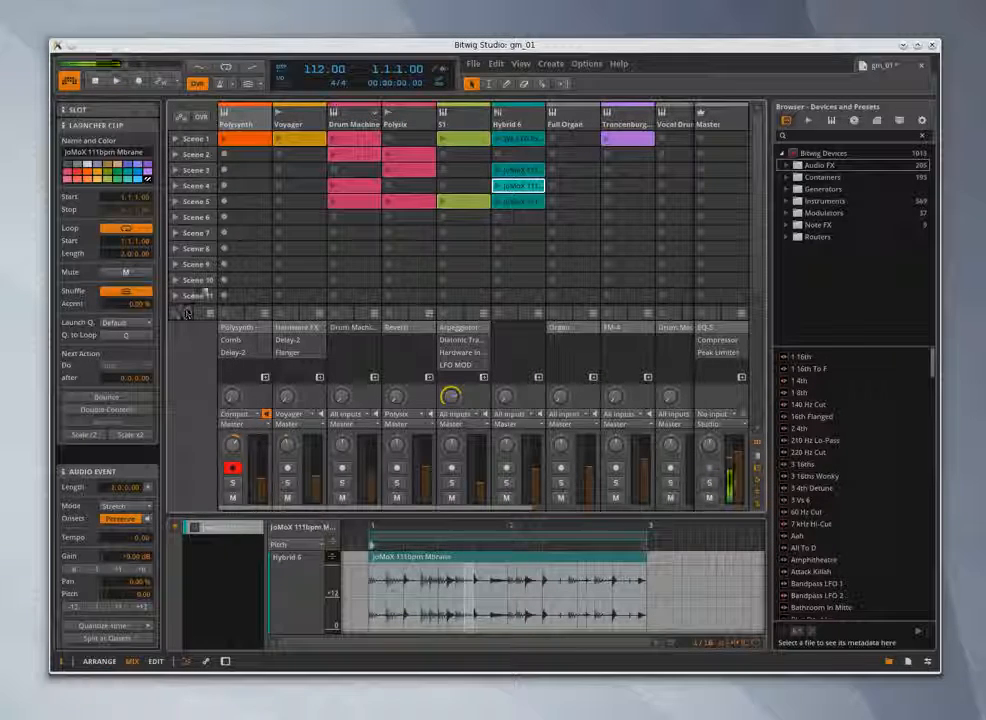
Step: Show the notes of the Polysynth track's Scene 1 clip in the note editor, with its one-bar loop filling the view
left_click(242, 138)
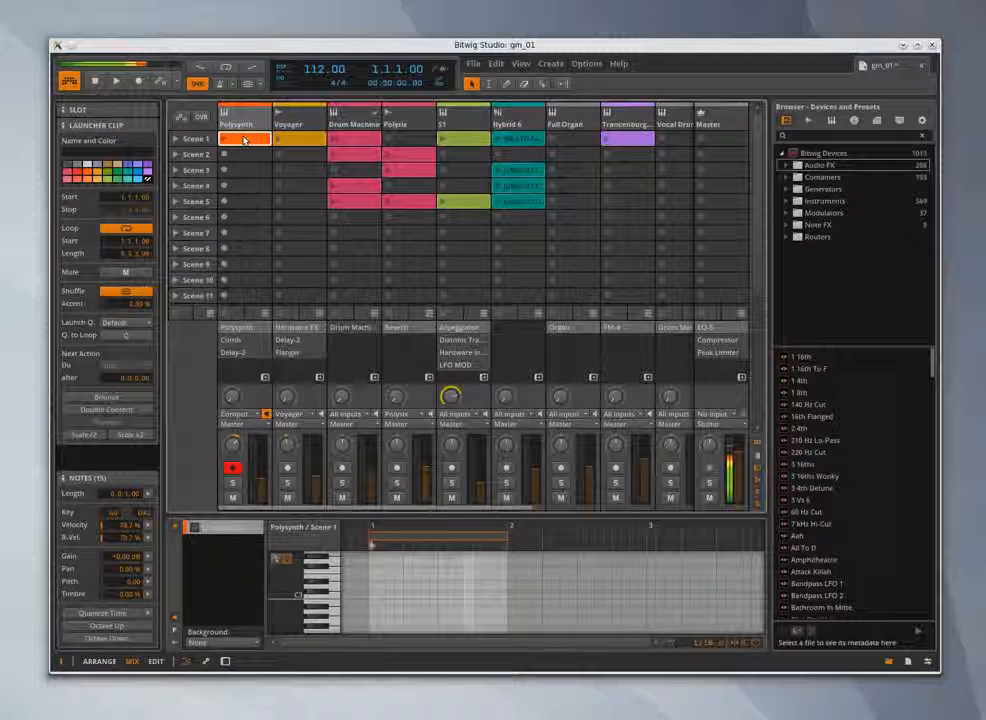
left_click_drag(459, 541, 534, 543)
scroll(510, 588, "down", 5)
scroll(516, 547, "down", 2)
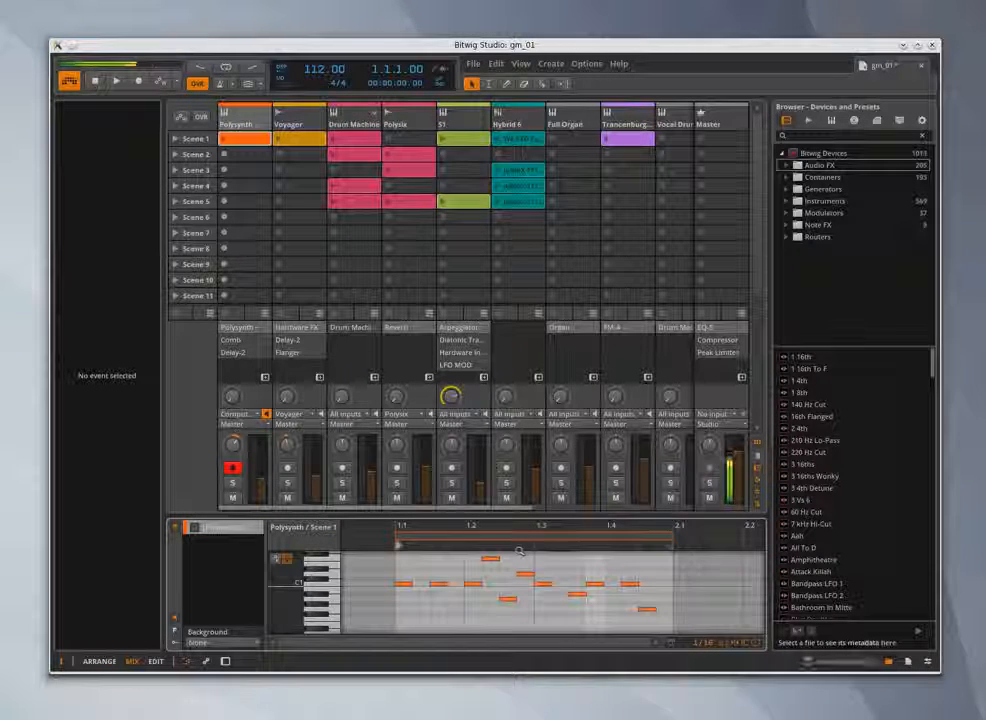
scroll(511, 547, "up", 1)
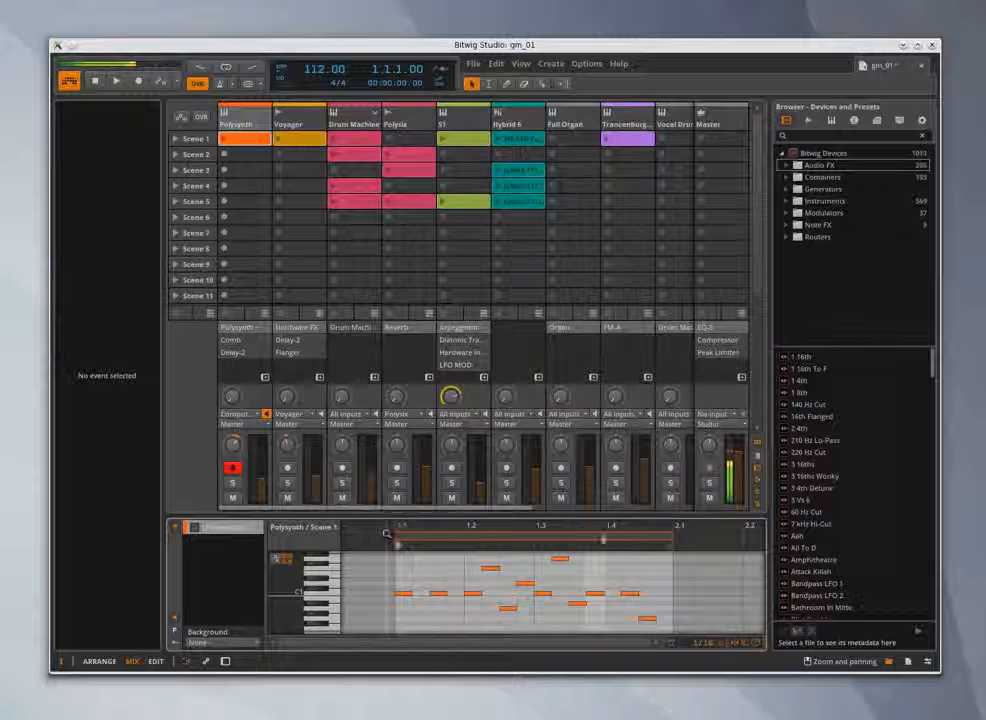
Step: Launch the Polysynth track's Scene 1 clip and adjust the filter frequency of its Polysynth device during playback
left_click(225, 140)
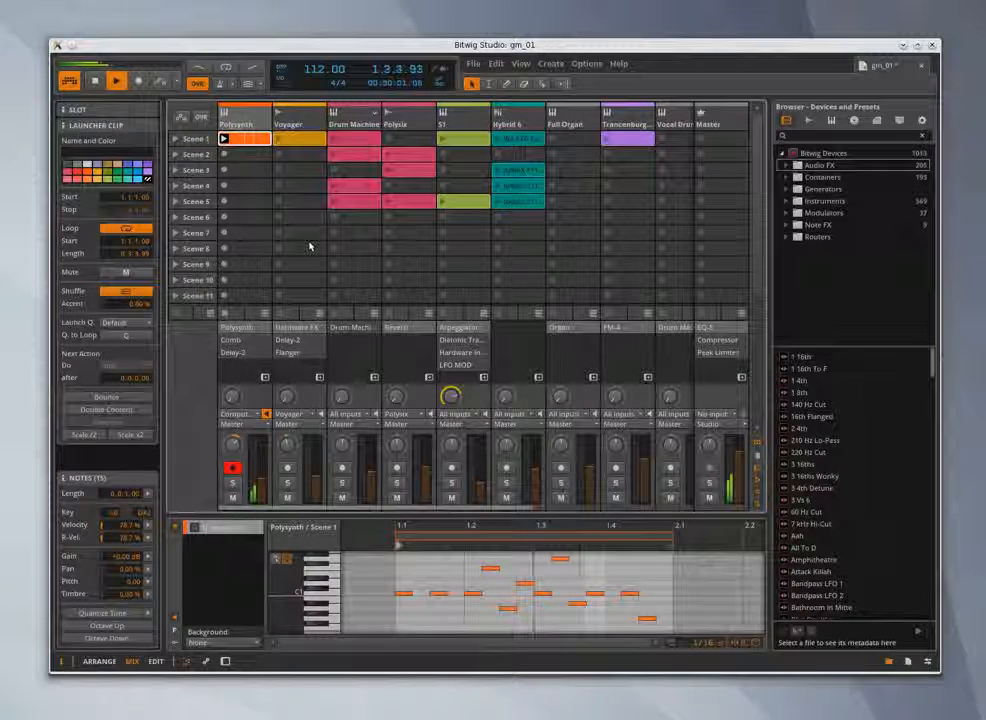
left_click(238, 122)
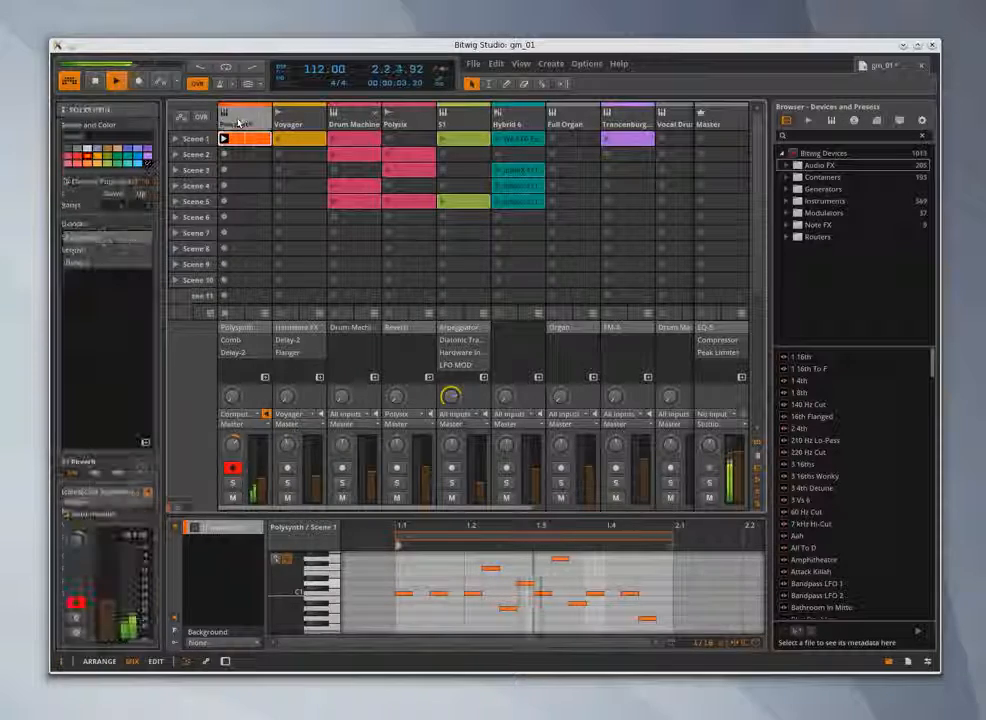
double_click(238, 122)
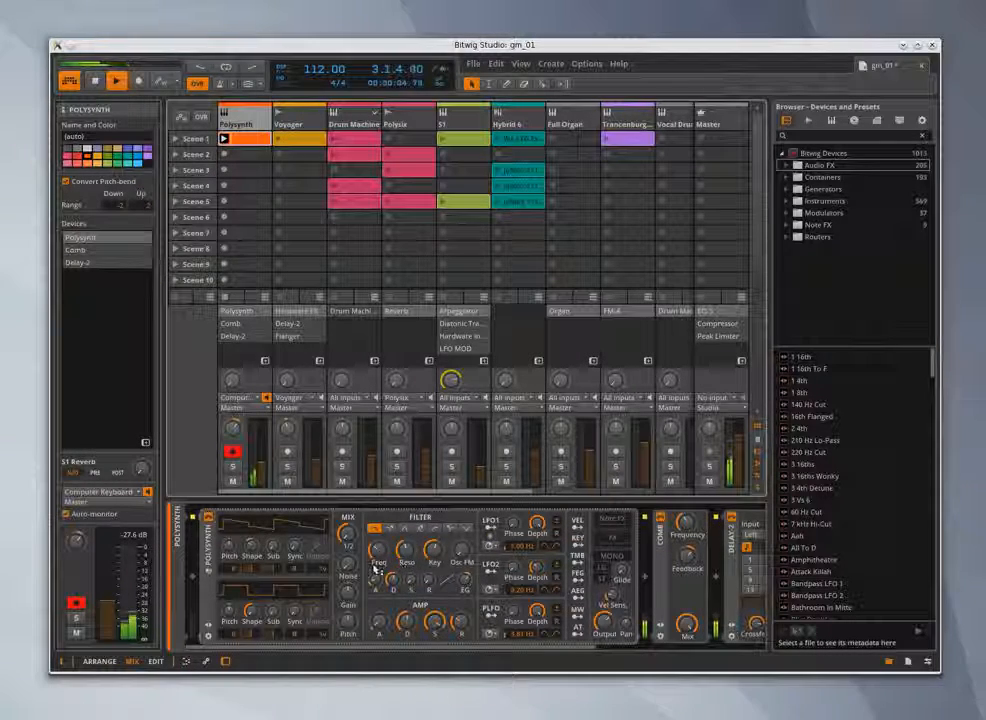
left_click_drag(378, 552, 378, 536)
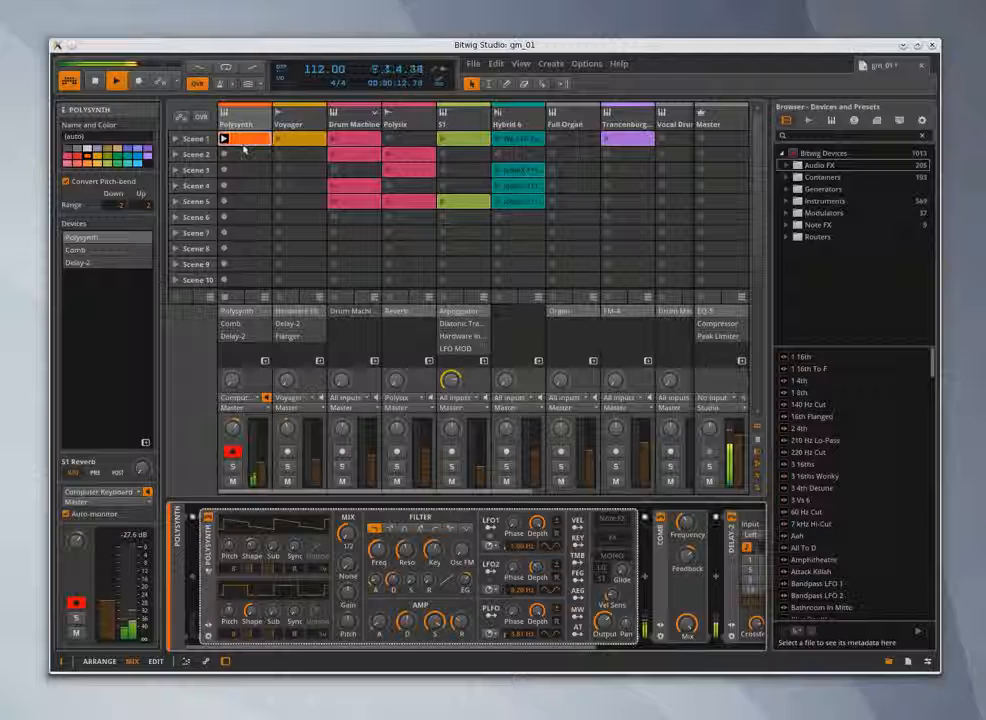
Step: Return to the Polysynth clip's note editor and move the clip's first note down to a pitch below C1
left_click(186, 664)
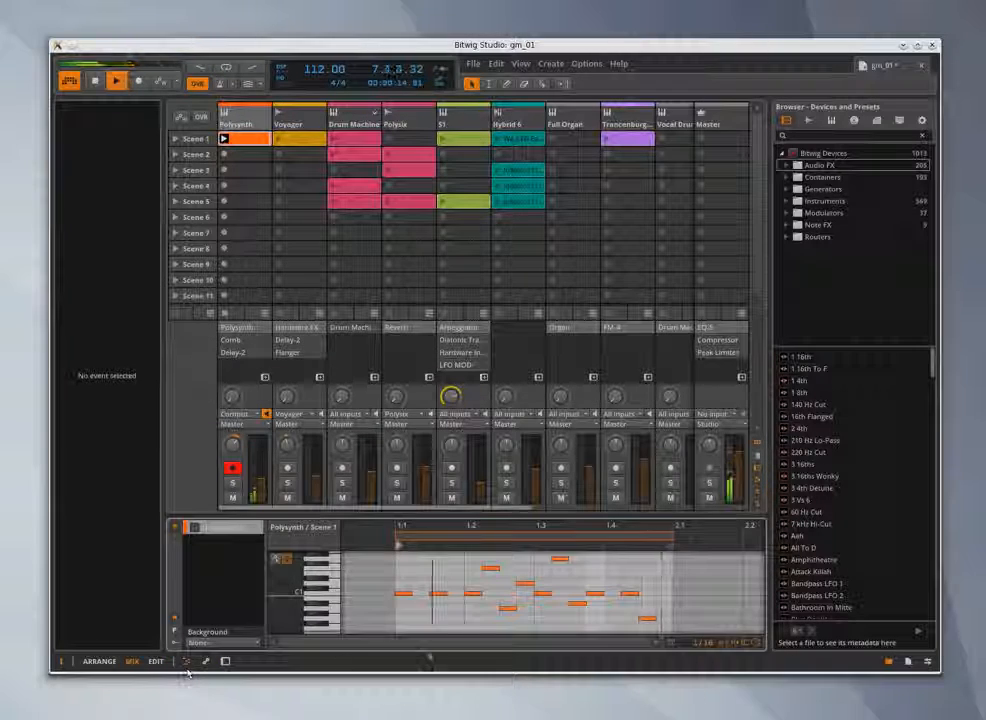
double_click(404, 567)
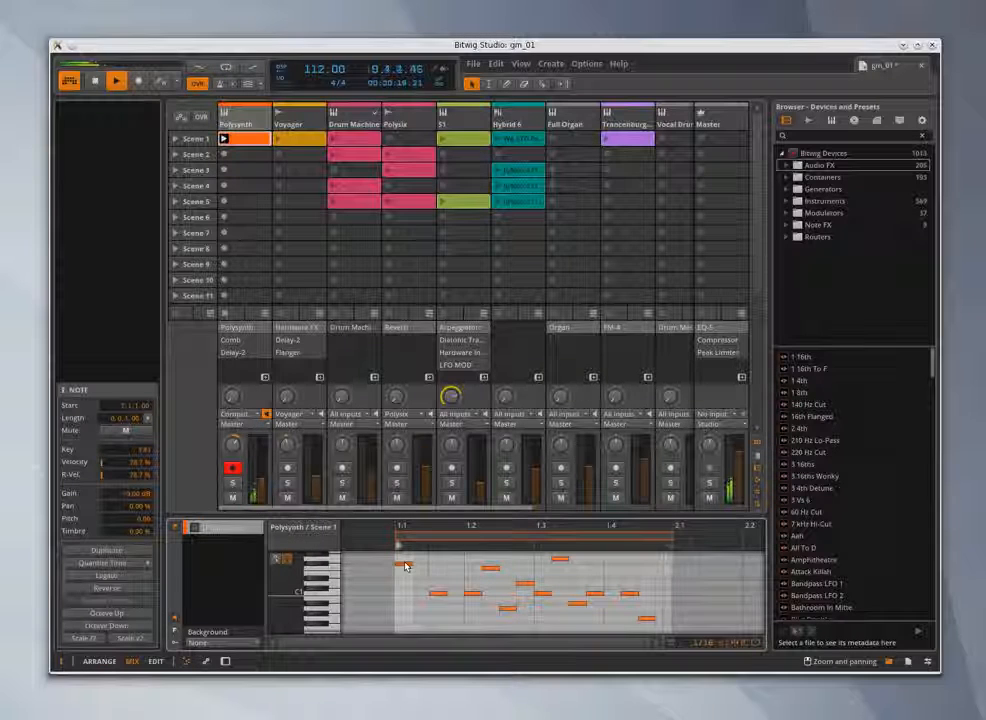
left_click_drag(405, 566, 408, 609)
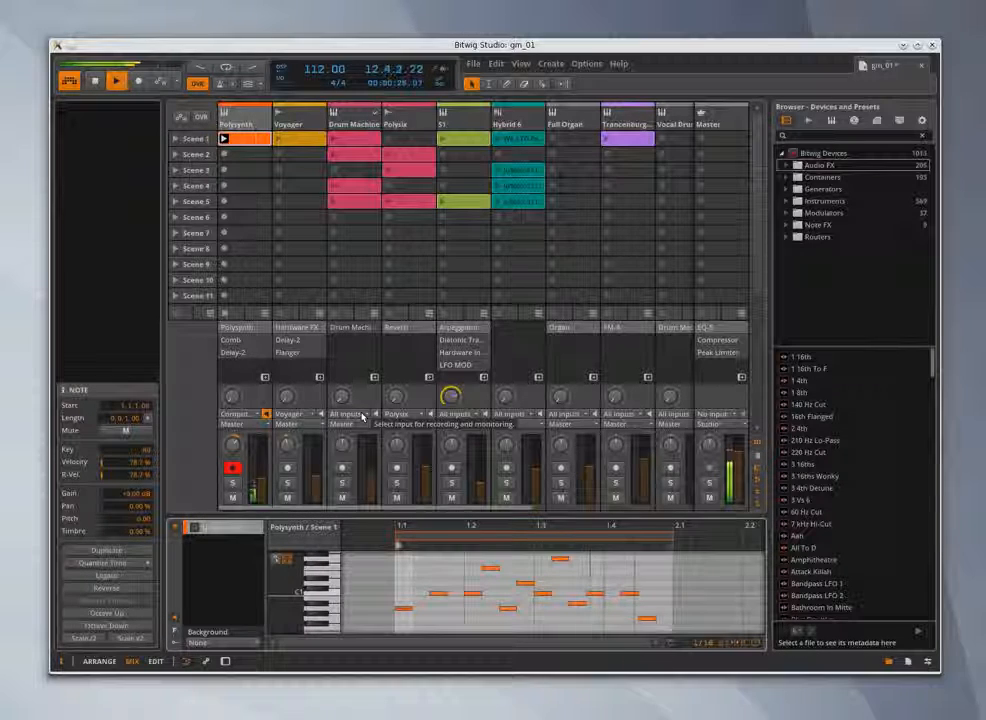
Step: Bounce the Polysynth Scene 1 clip to audio in the Scene 2 slot, and compare the bounced waveform with the original notes
left_click(243, 142)
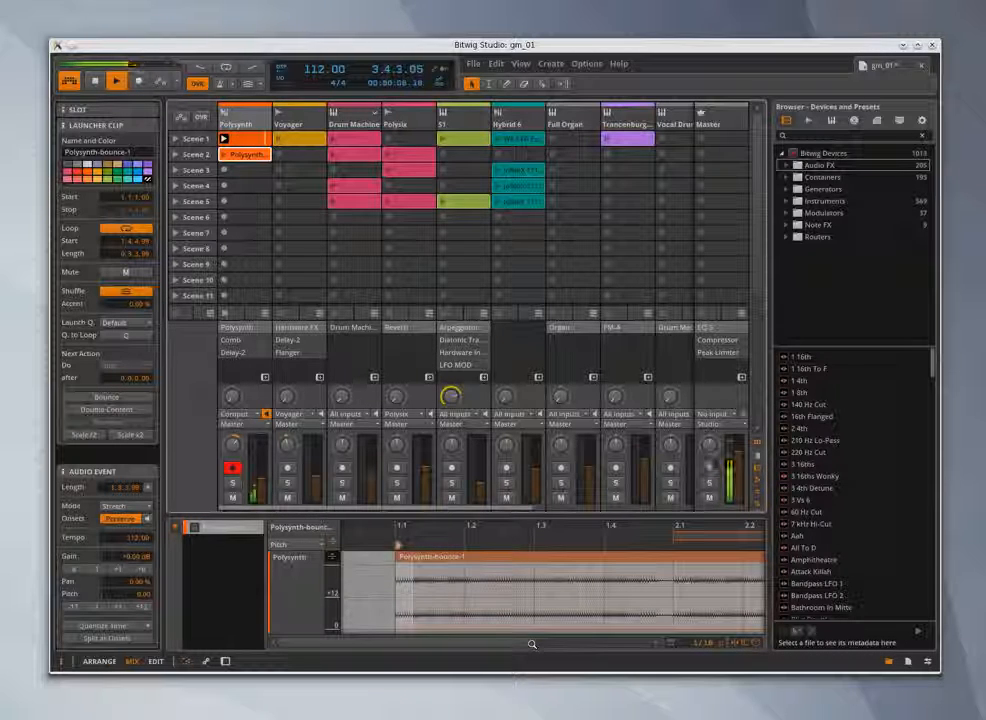
left_click(253, 139)
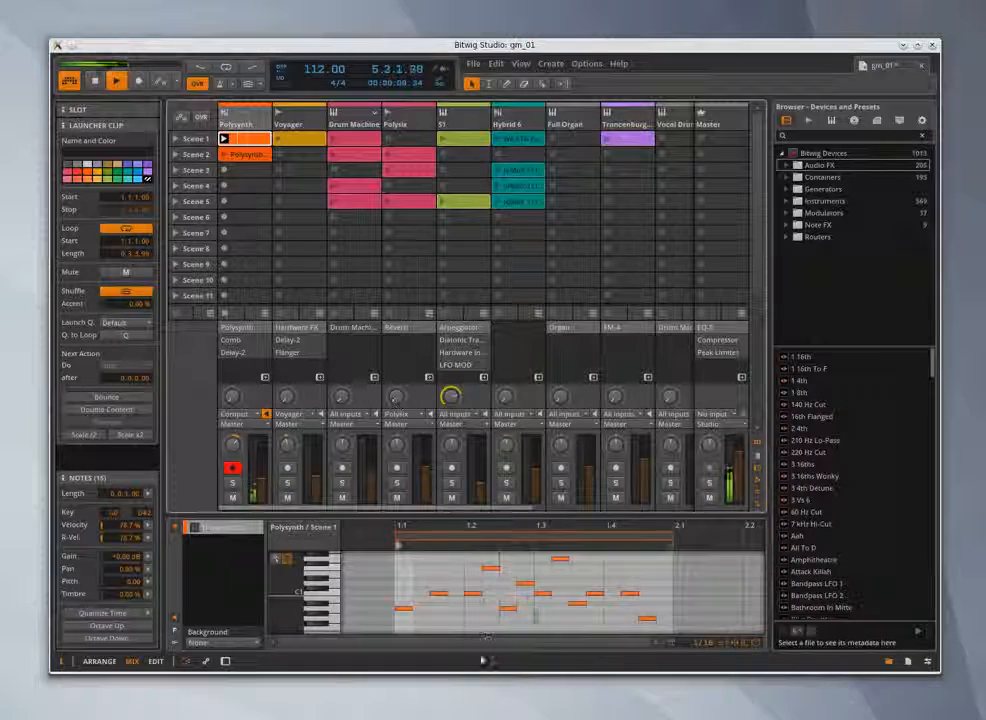
left_click(248, 156)
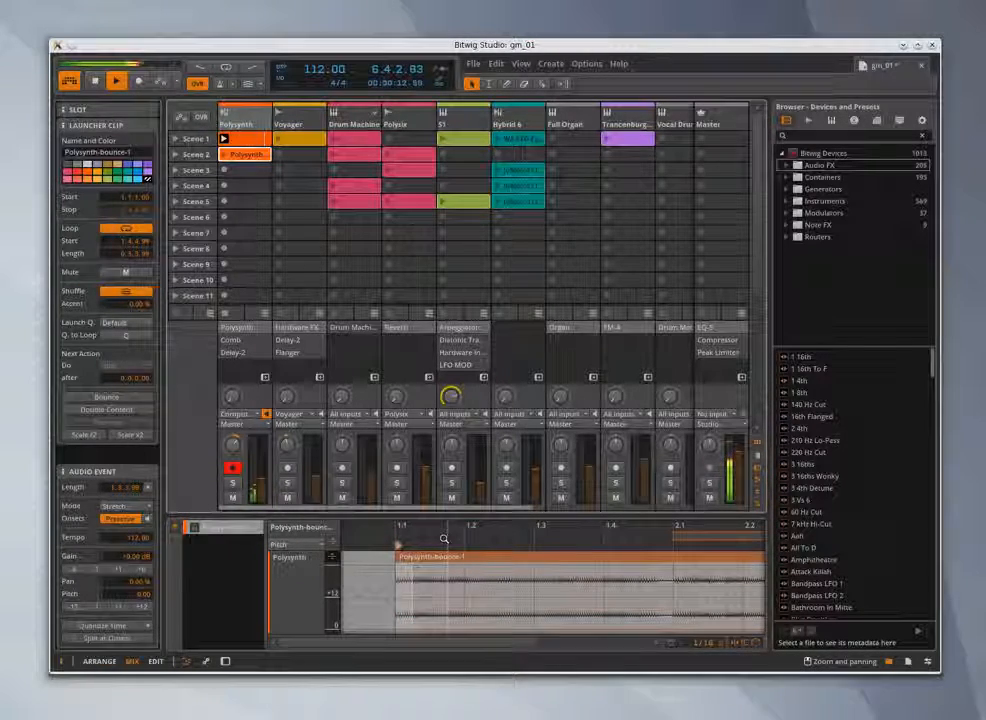
left_click_drag(444, 535, 444, 580)
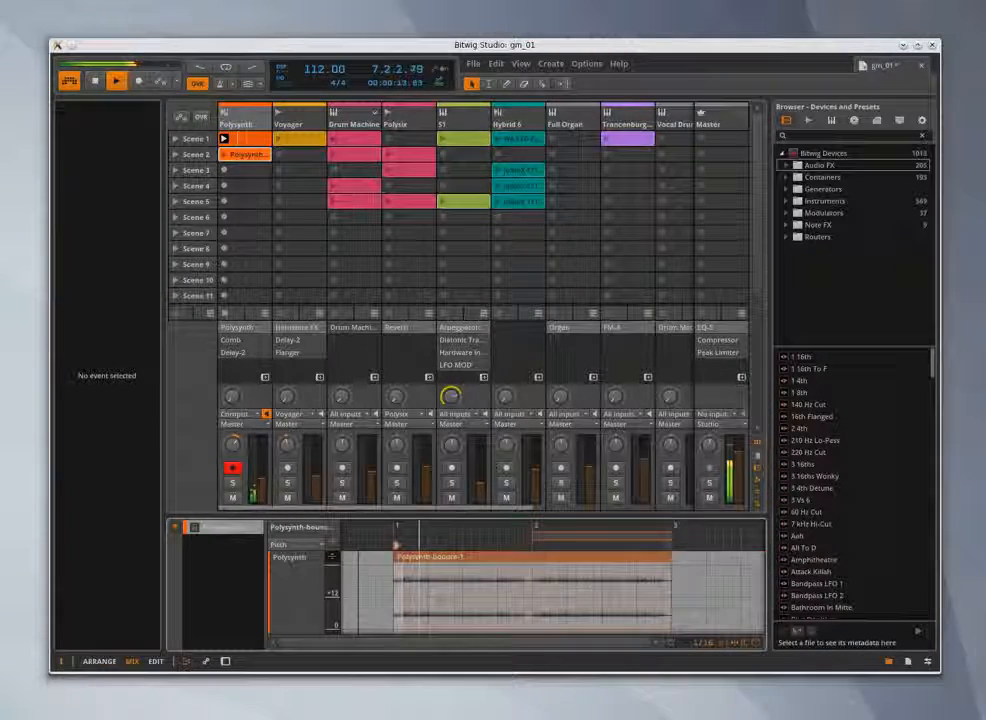
left_click(248, 143)
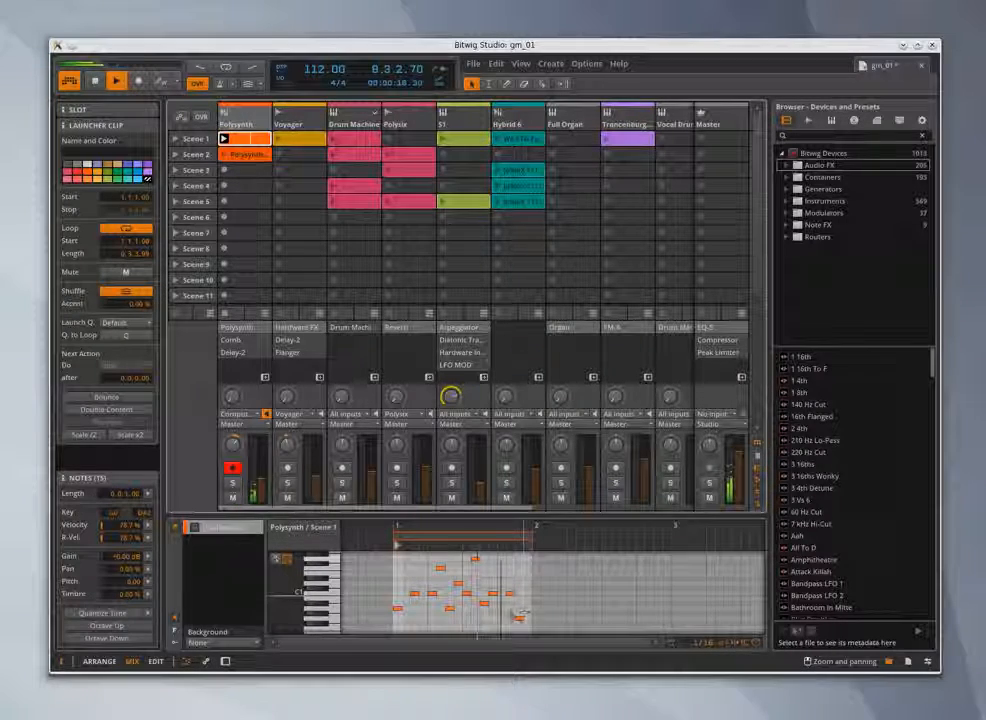
Step: Reopen the Polysynth track's device chain and sweep the synth's filter frequency while the clip plays
left_click(246, 120)
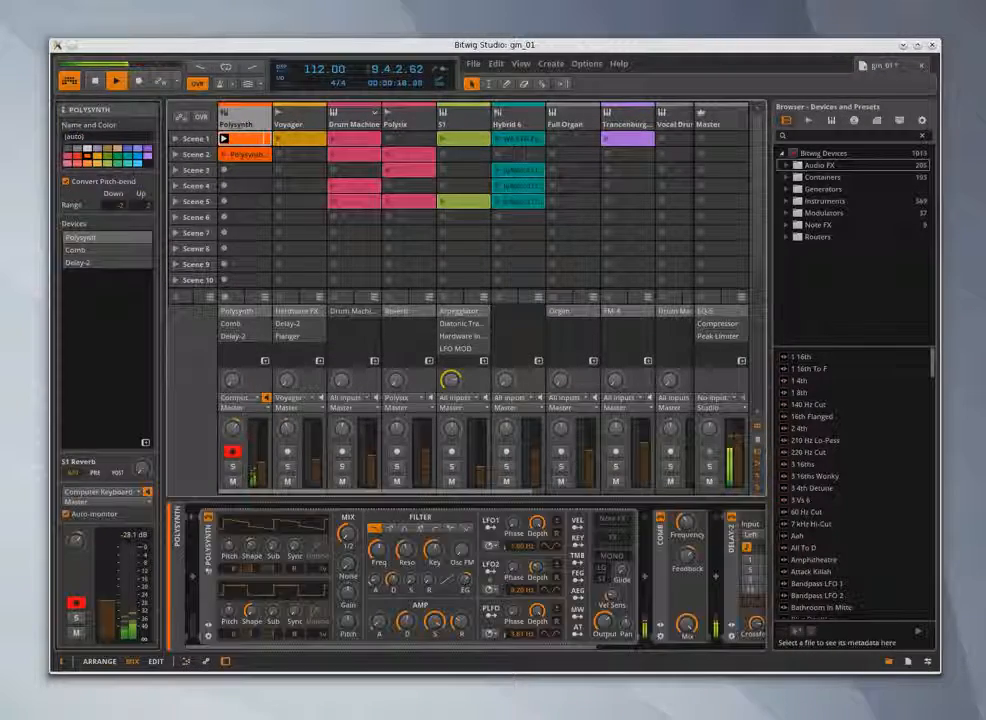
left_click(387, 553)
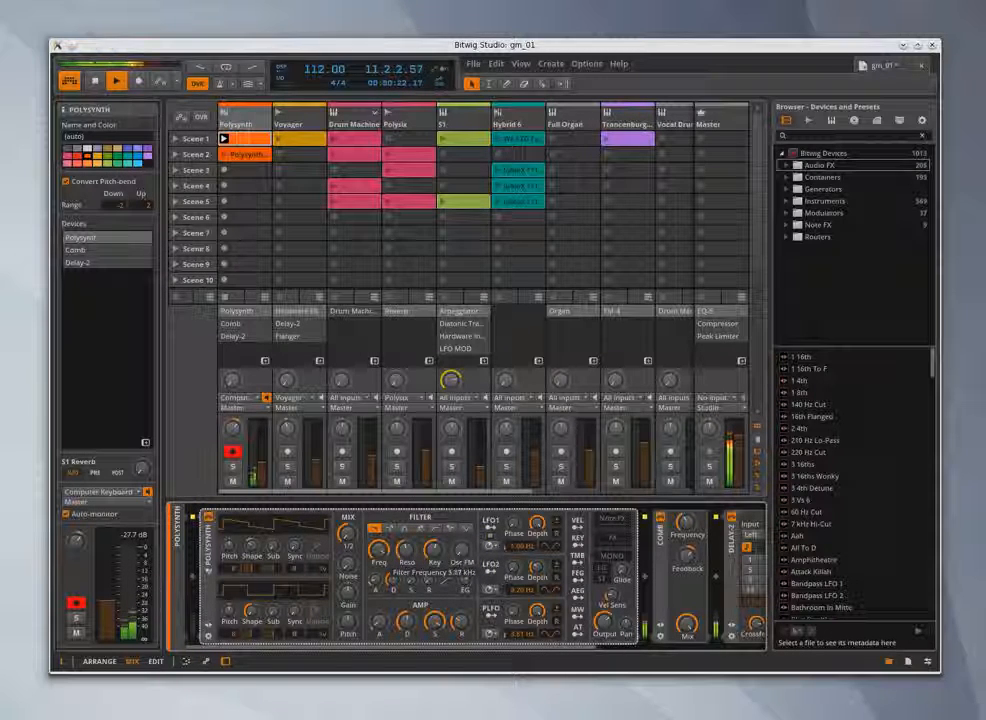
left_click_drag(387, 553, 385, 553)
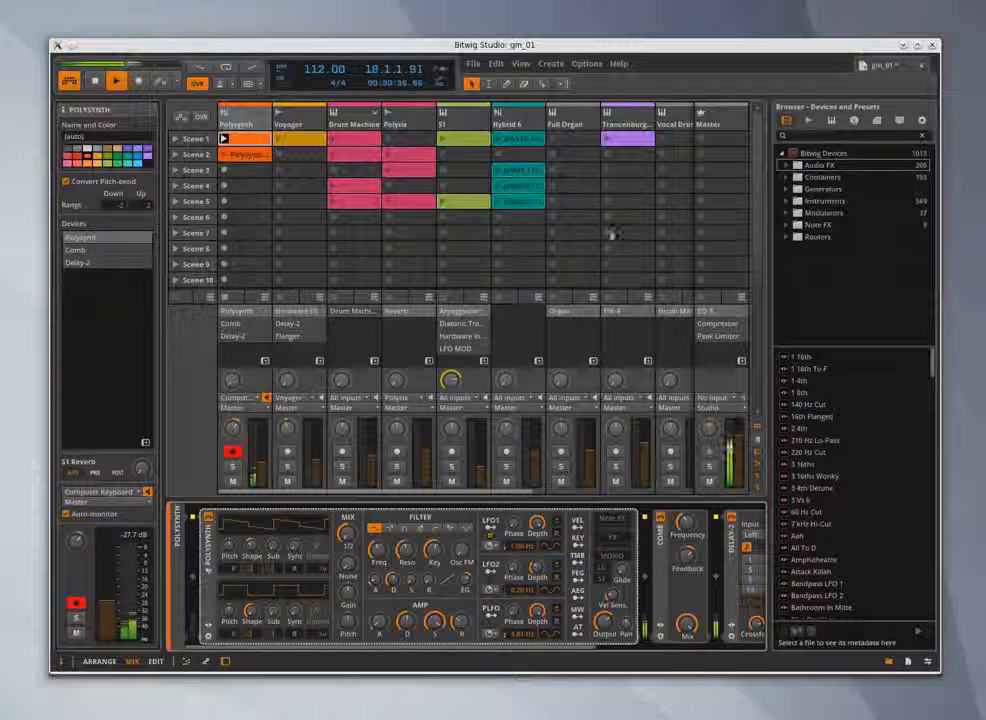
Step: Show the full waveform of the Hybrid 6 track's Scene 3 clip, and launch it along with the Voyager track's Scene 1 clip
left_click(529, 174)
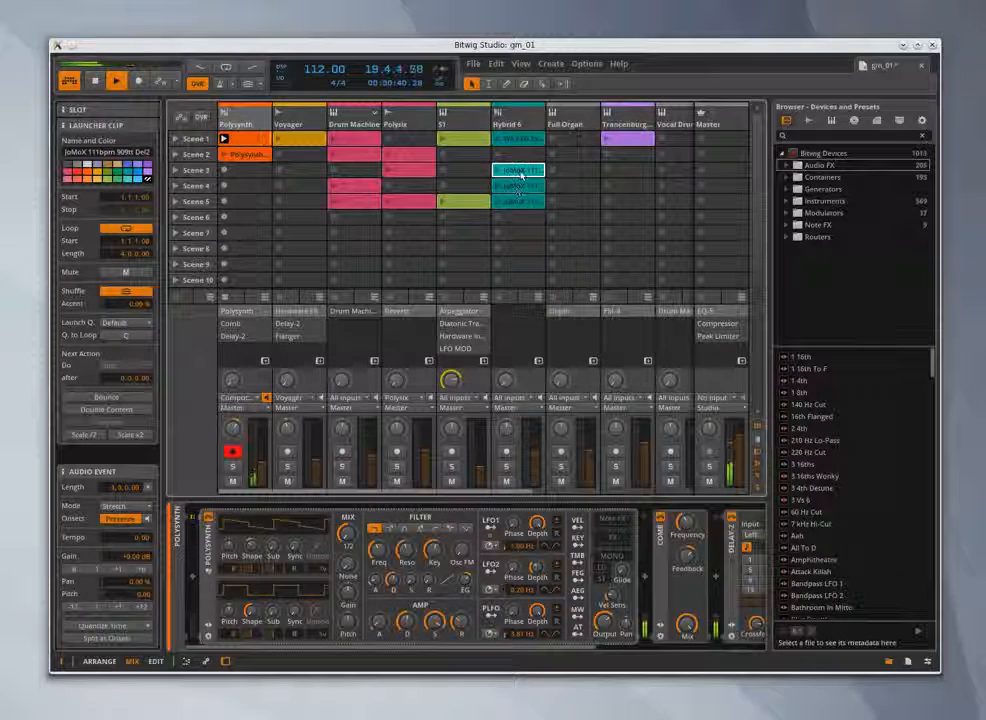
double_click(522, 174)
left_click_drag(530, 526, 464, 504)
left_click_drag(517, 680, 466, 641)
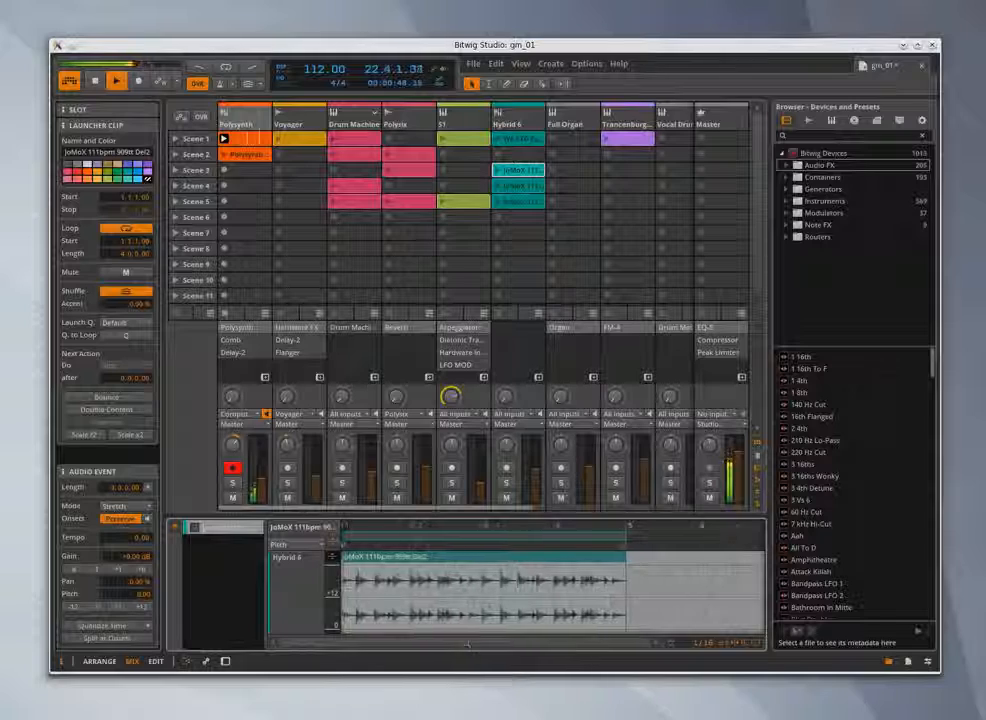
left_click(498, 170)
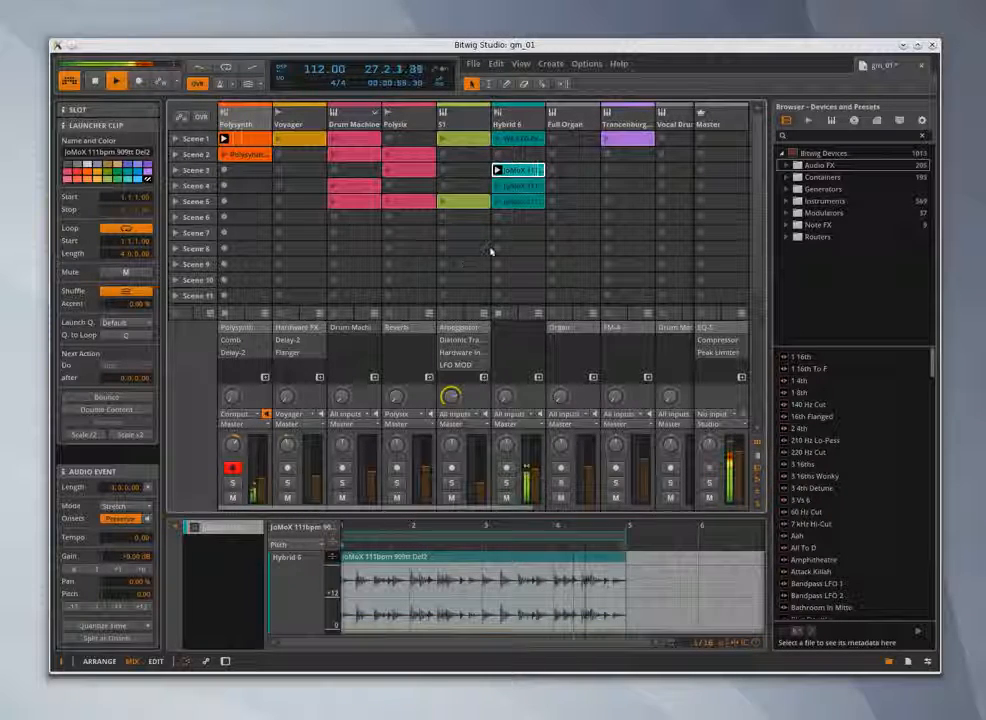
left_click(280, 139)
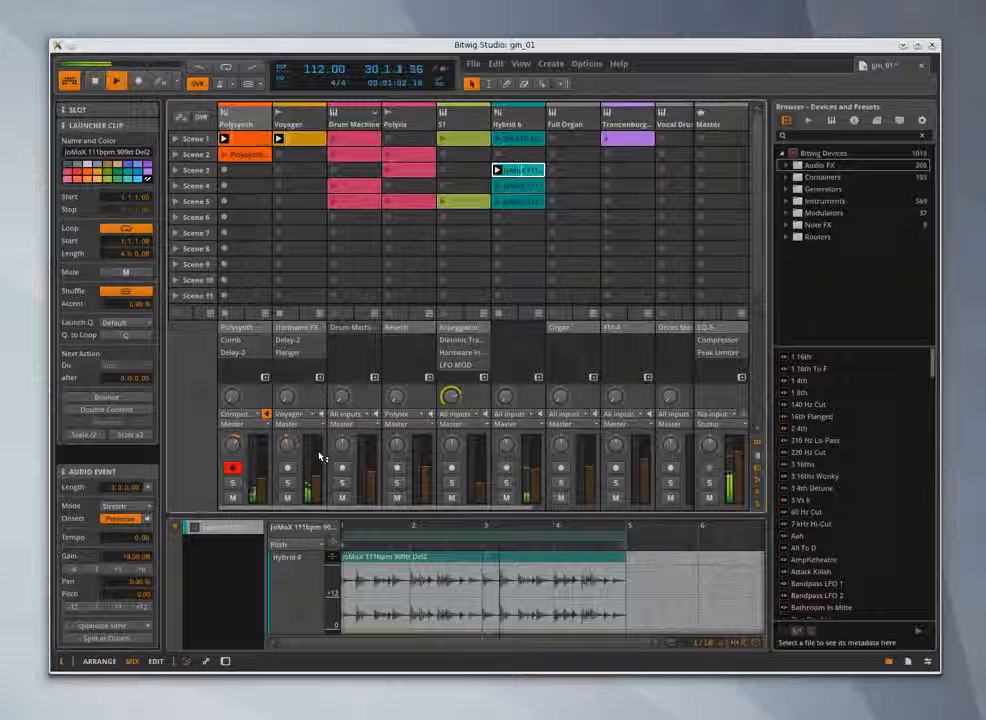
Step: Launch the Hybrid 6 track's Scene 4 clip, followed by the whole of Scene 1
mouse_move(316, 474)
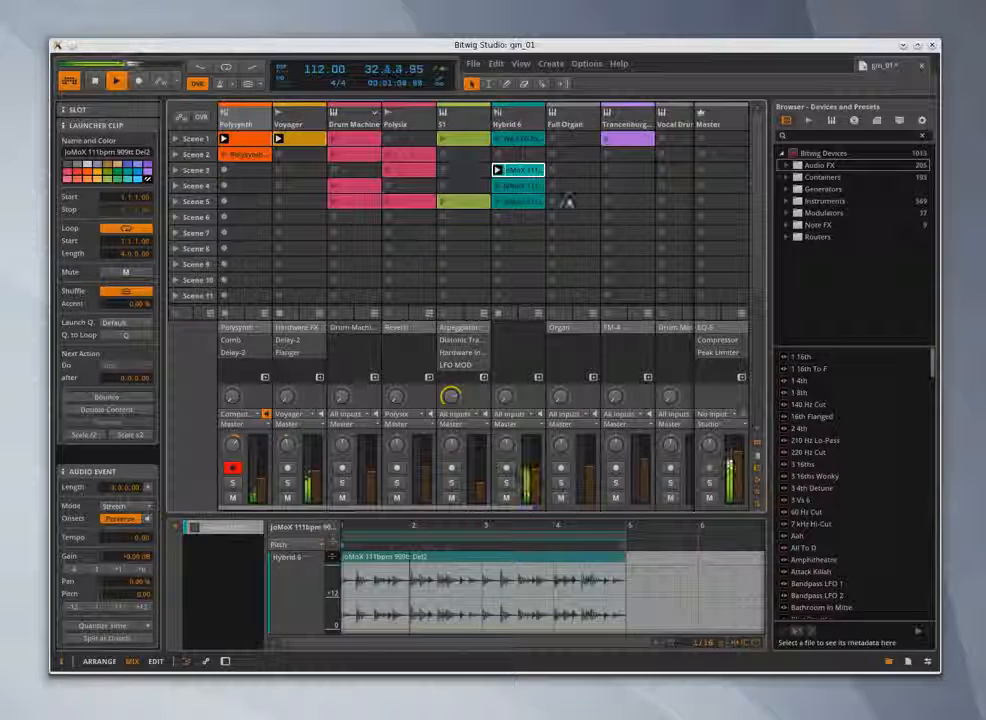
left_click(499, 187)
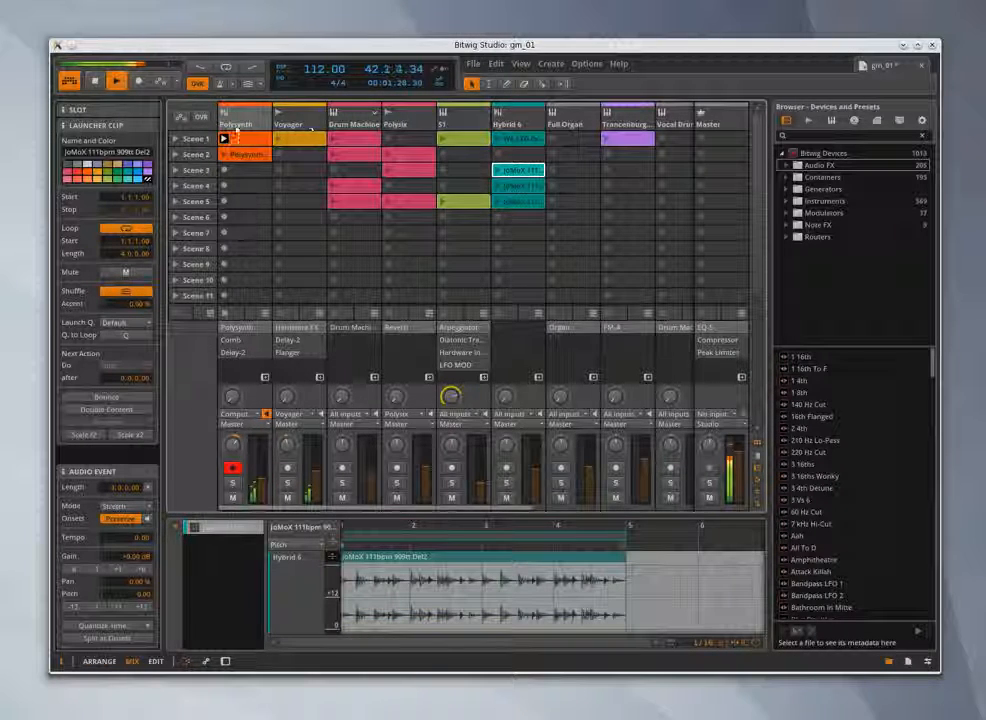
left_click(176, 140)
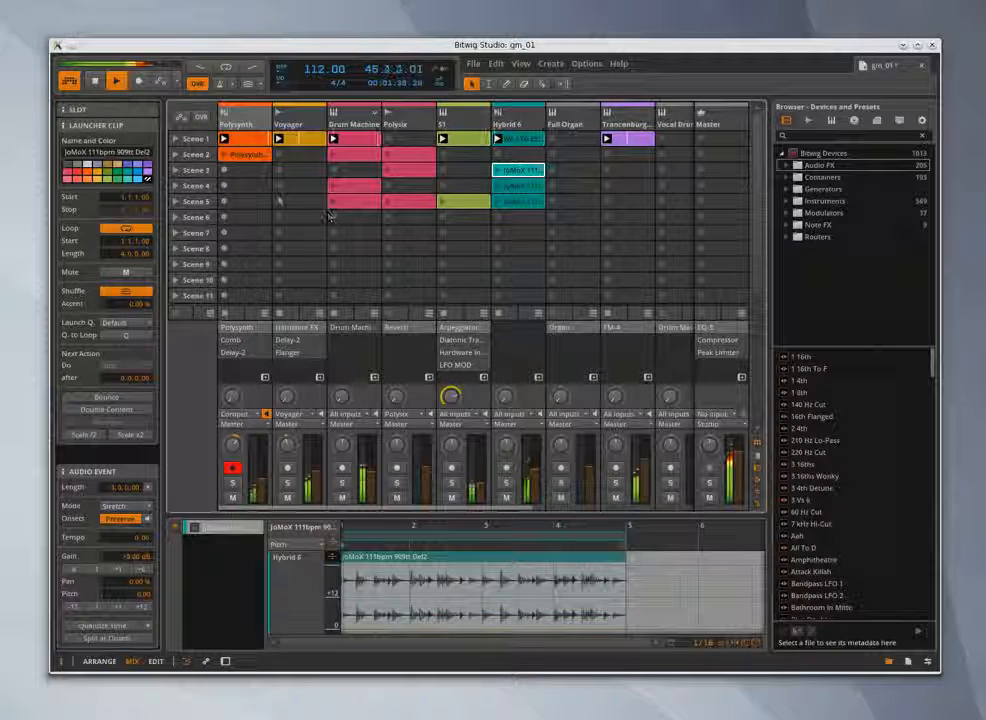
Step: Launch Scenes 2, 3 and 4 in turn and Scene 2 again, and stop playback
left_click(250, 157)
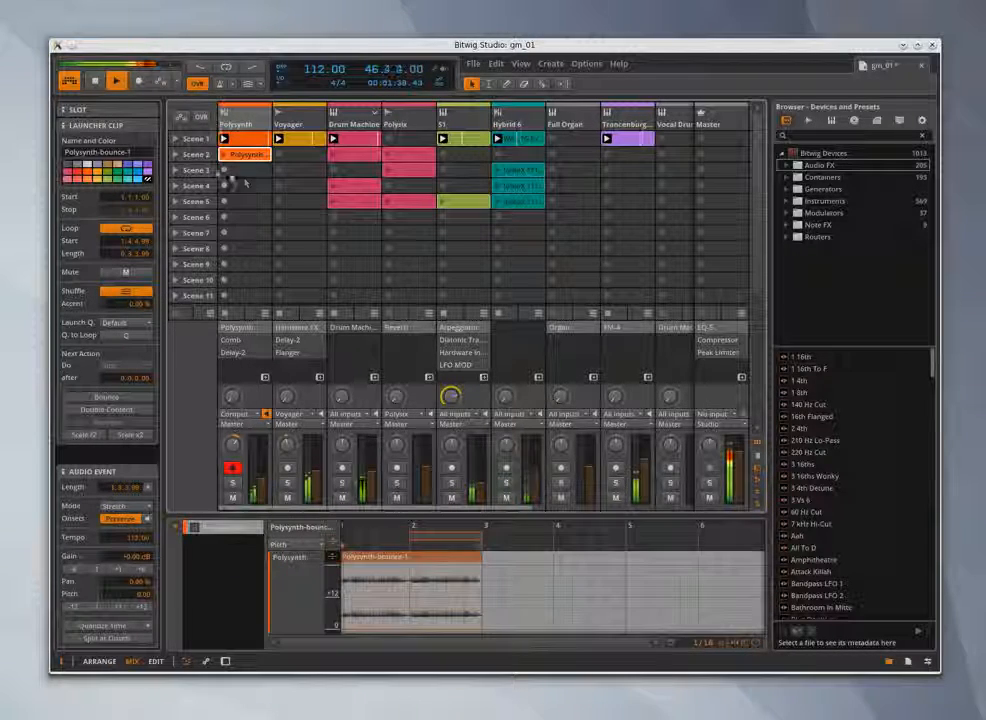
left_click(176, 156)
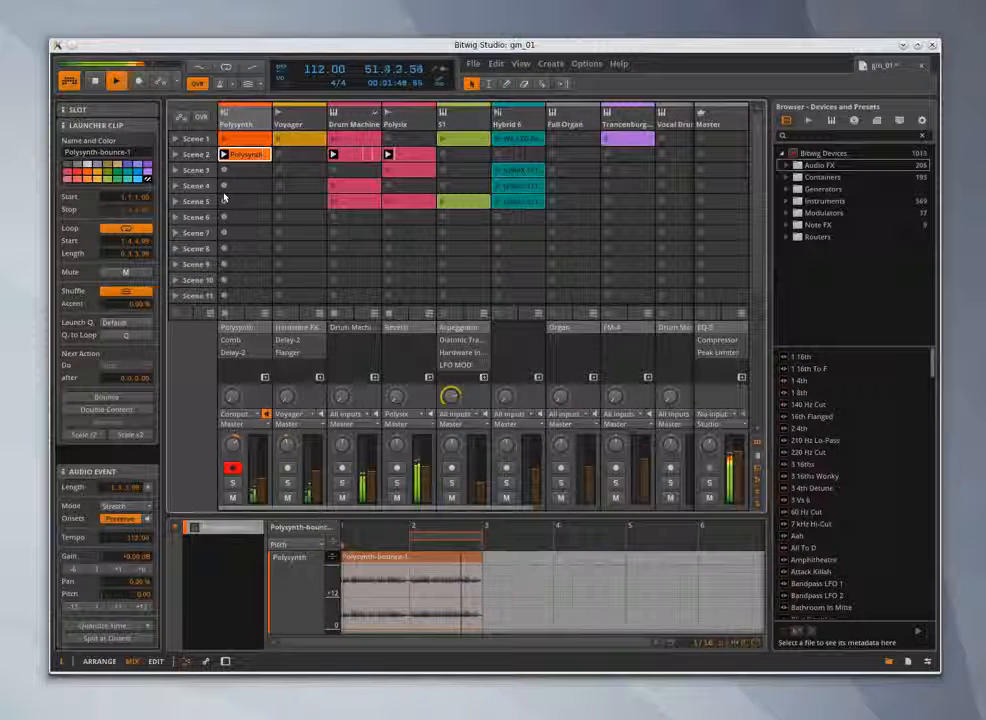
left_click(175, 170)
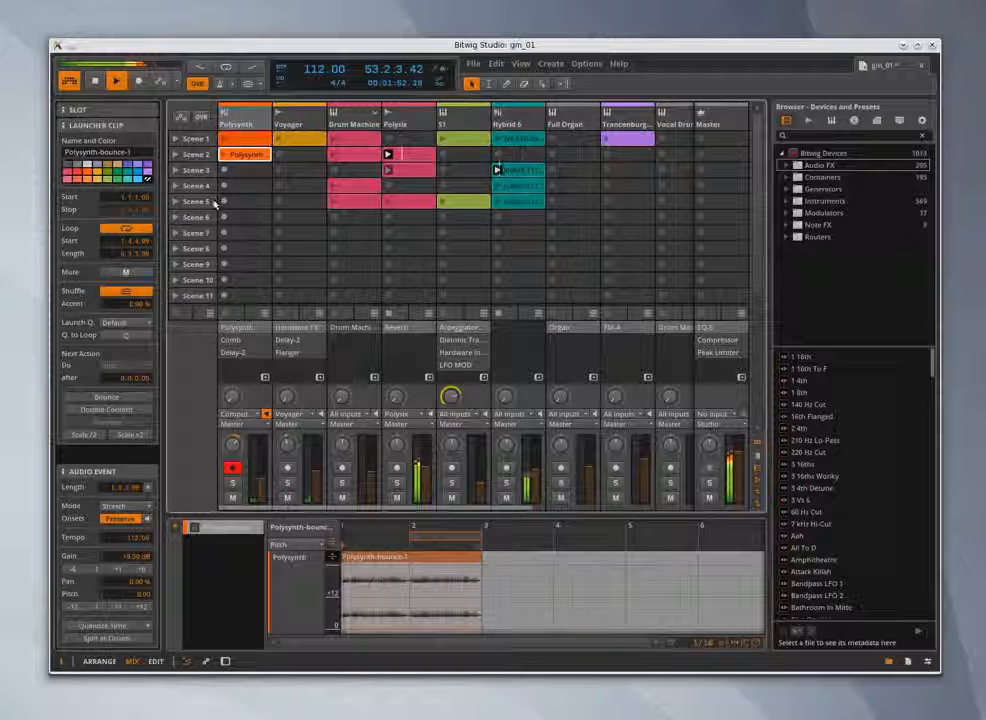
left_click(175, 186)
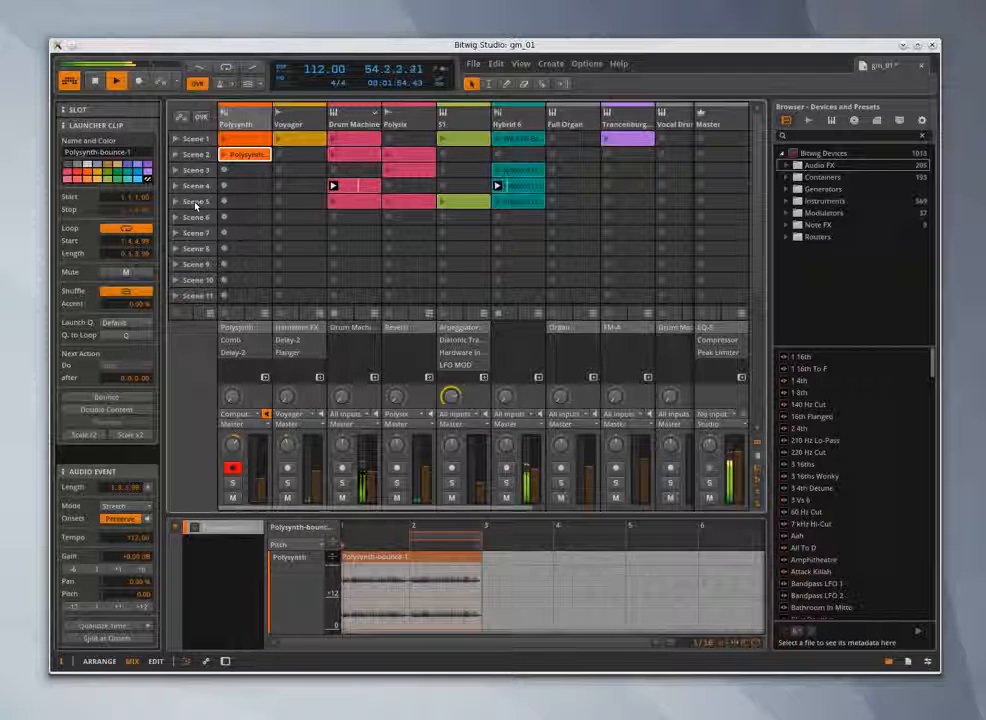
left_click(179, 157)
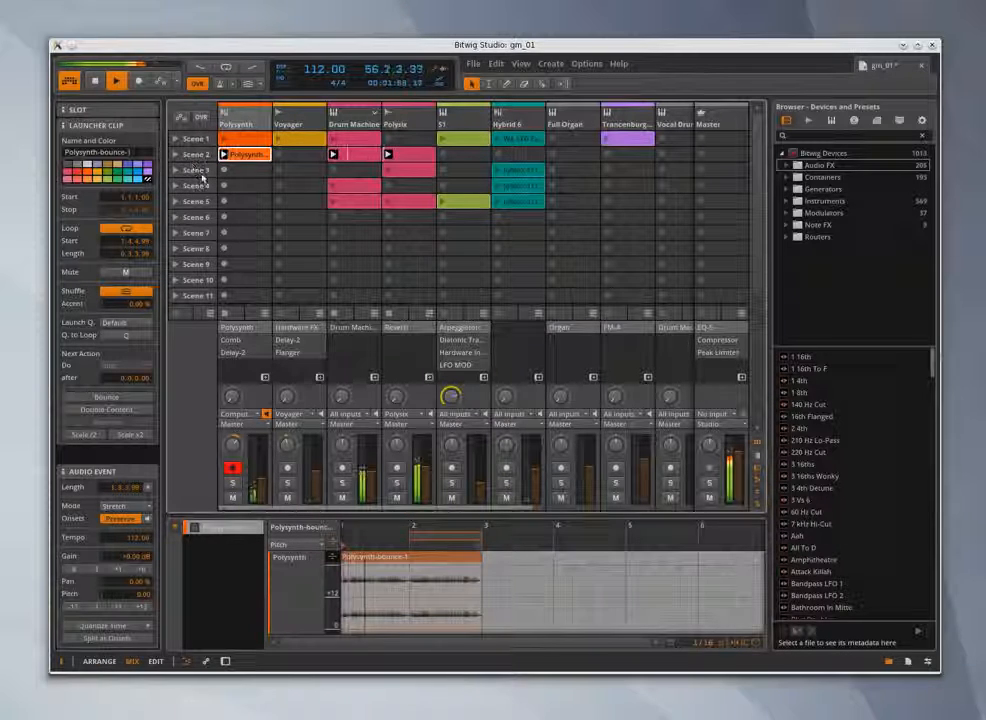
left_click(95, 81)
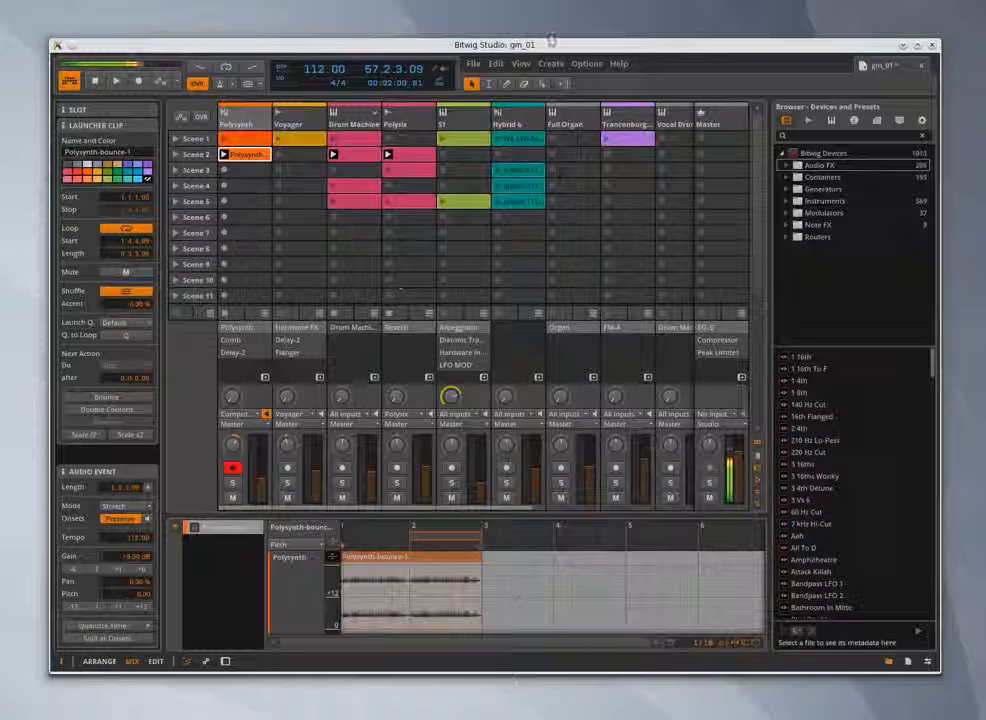
Step: Show the notes of the S1 track's Scene 1 clip and the track's device chain
left_click(463, 138)
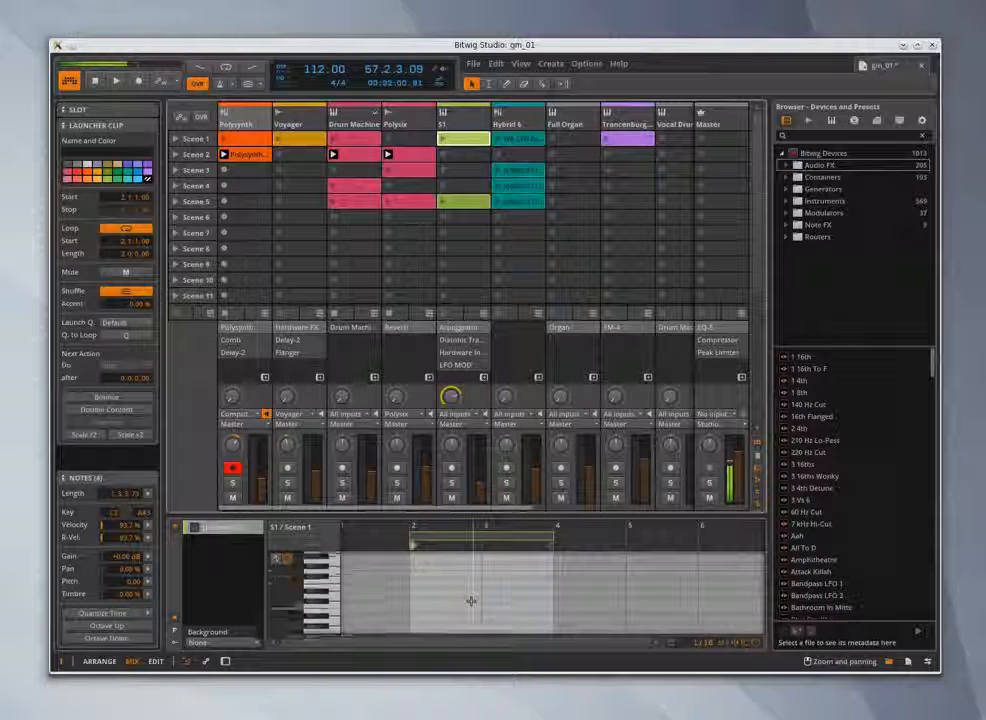
scroll(471, 601, "down", 5)
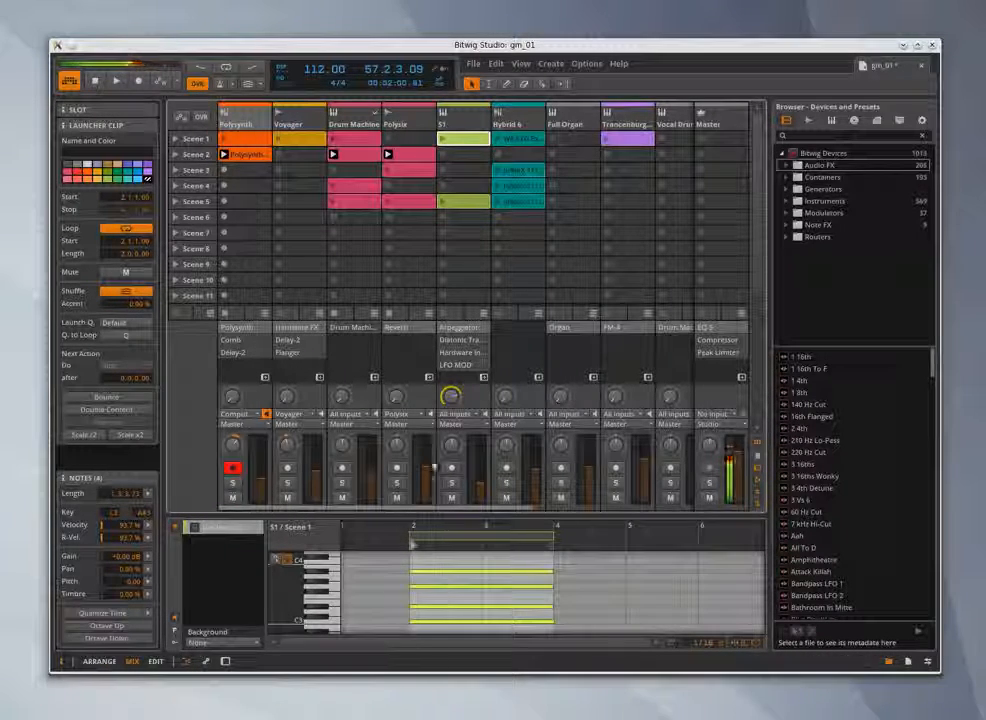
double_click(452, 121)
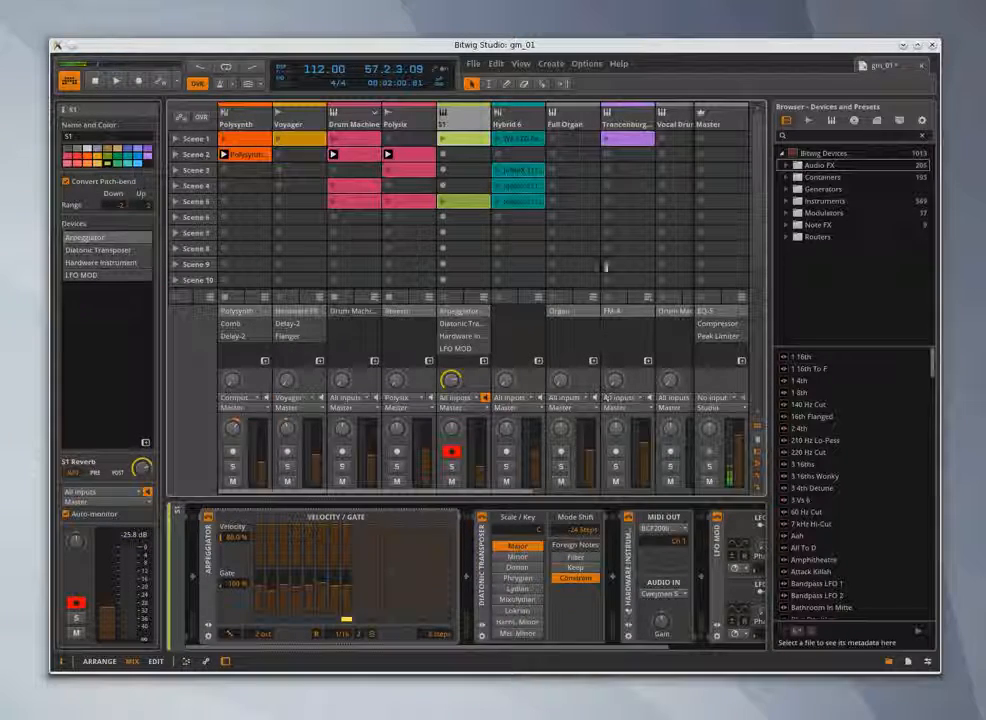
Step: Stop all playing clips and play only the S1 track's Scene 1 clip
left_click(443, 139)
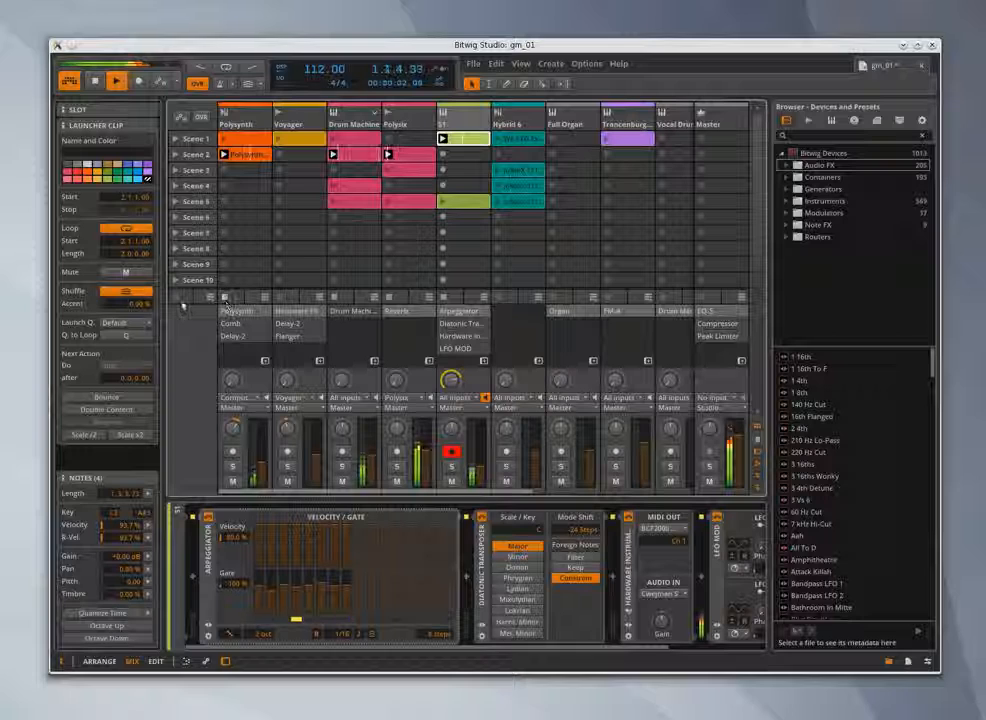
left_click(180, 298)
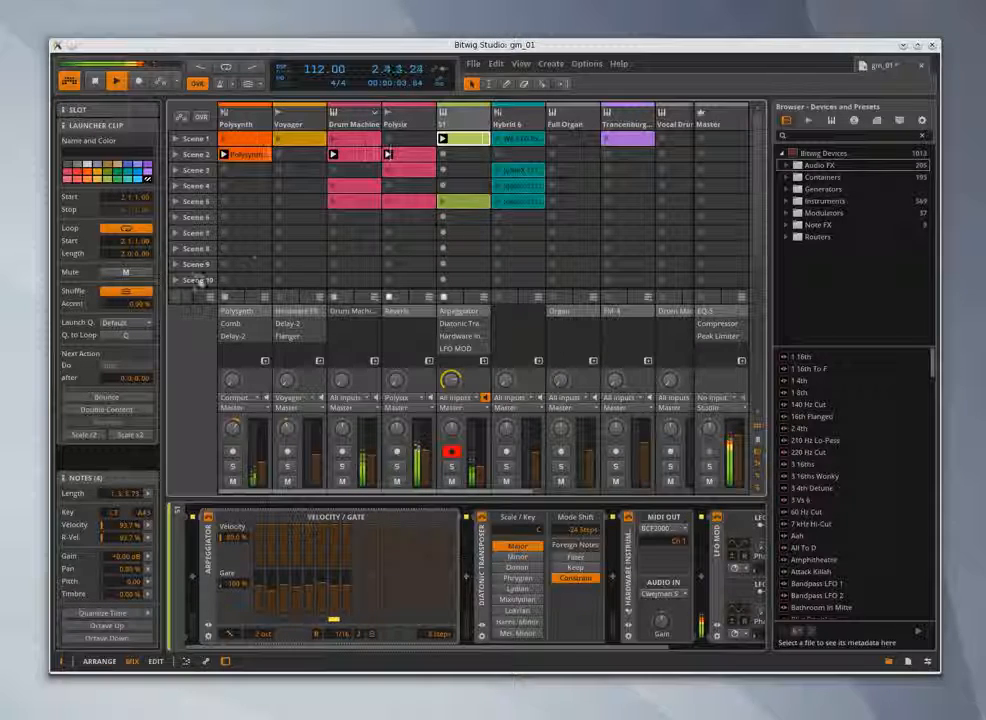
left_click(444, 139)
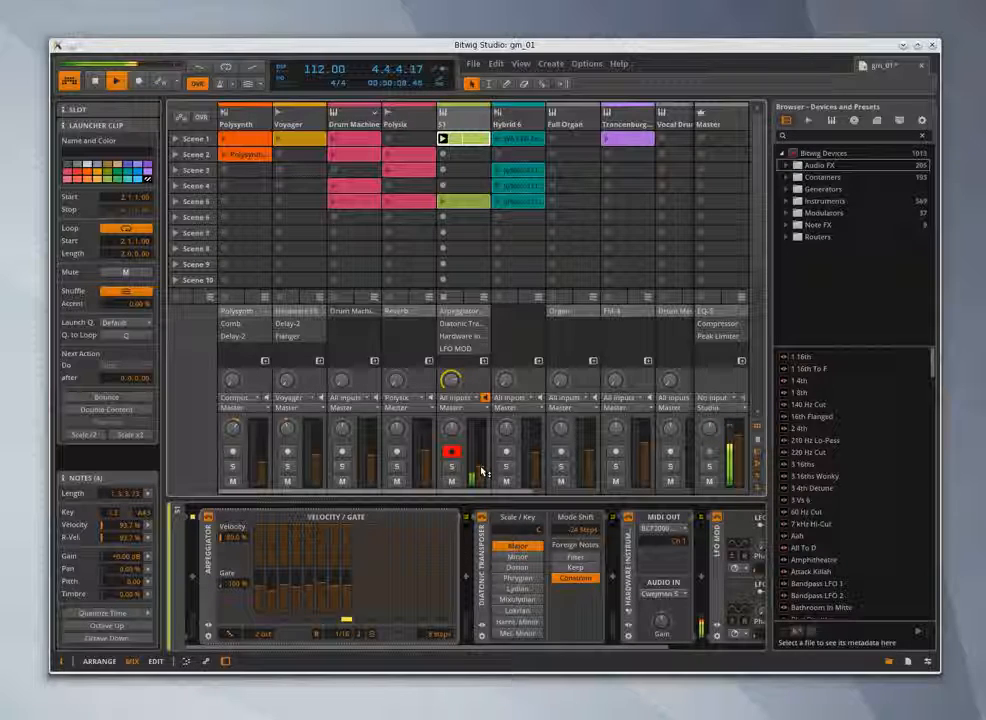
Step: Examine the S1 device chain through to LFO MOD, and list the Routers devices in the browser
left_click_drag(545, 648, 650, 652)
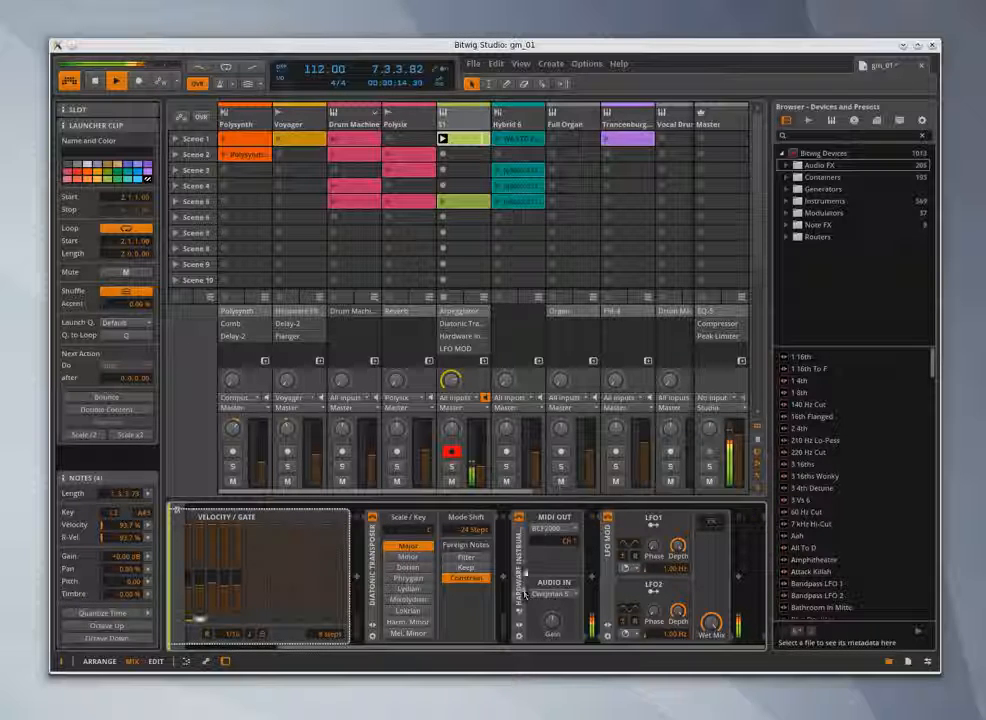
left_click(786, 237)
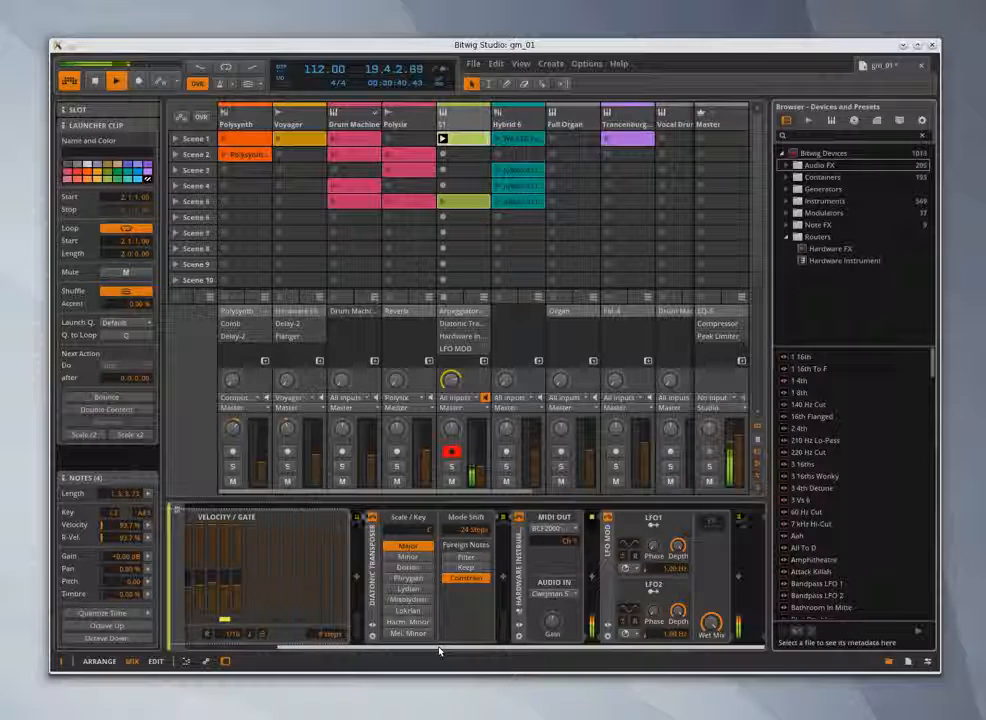
left_click_drag(436, 651, 341, 656)
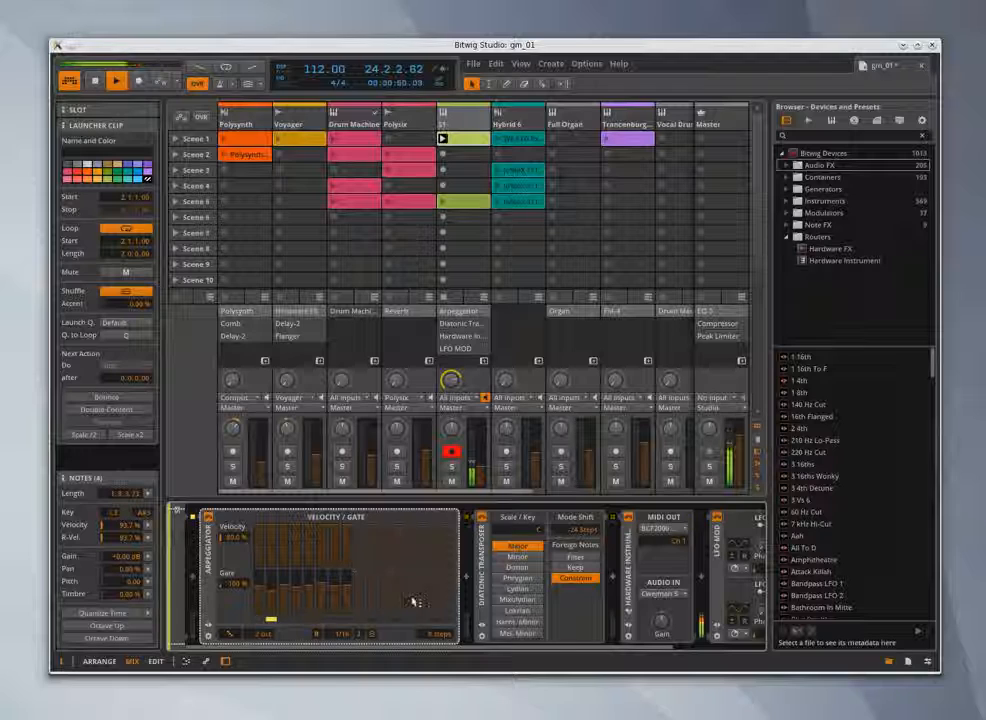
Step: Set the S1 track's Diatonic Transposer scale to Dorian, and list the Note FX devices alongside the rest of the chain
left_click(522, 567)
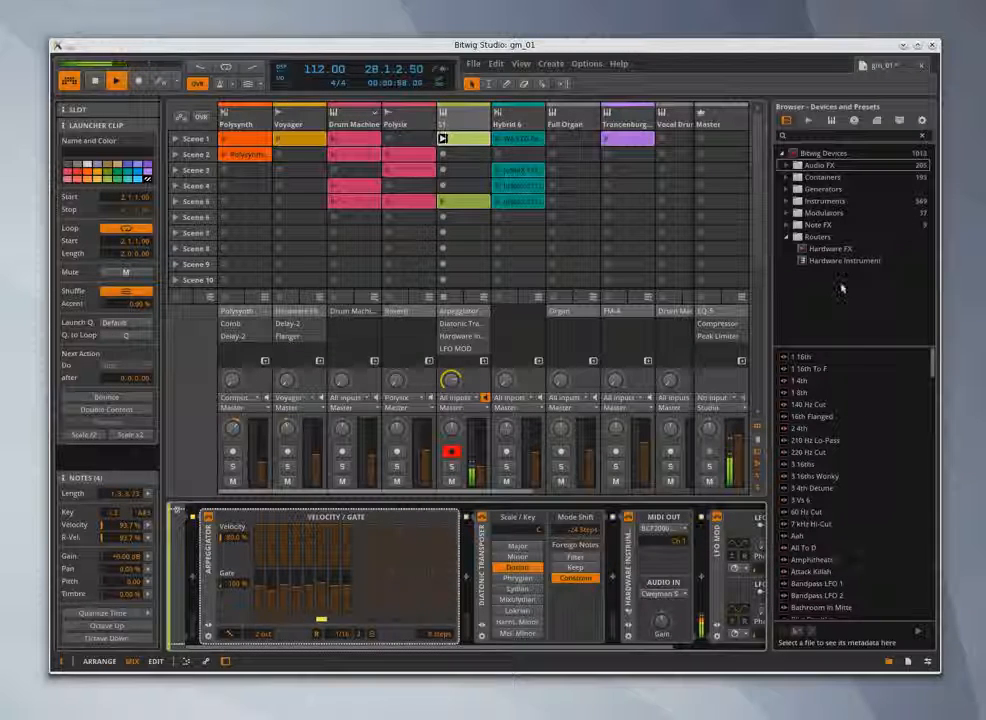
left_click(814, 226)
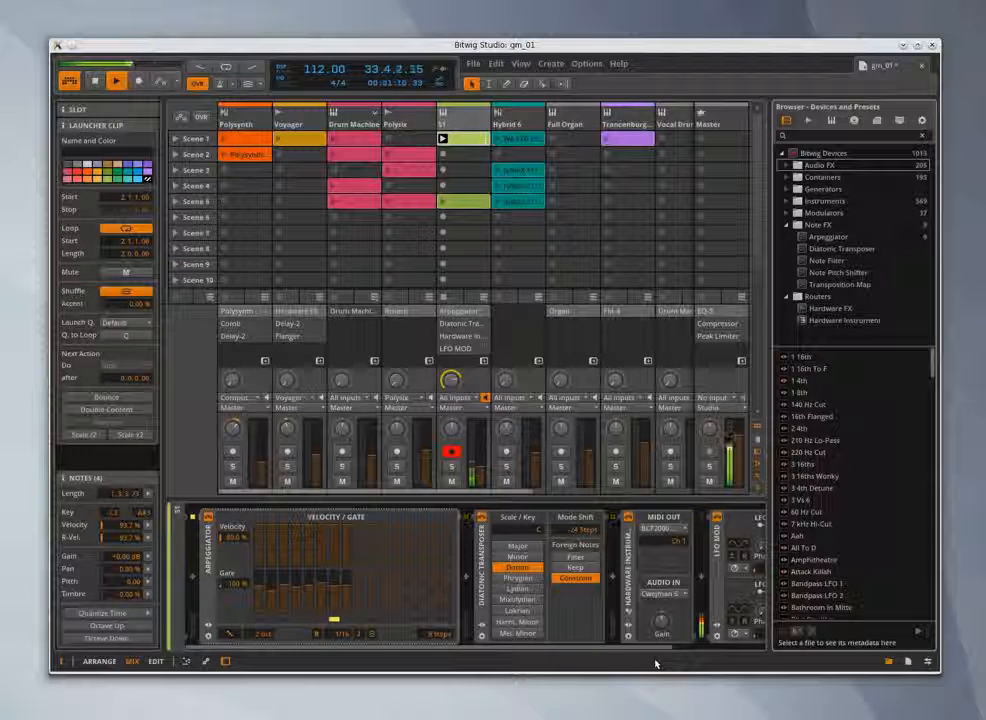
left_click_drag(667, 648, 735, 667)
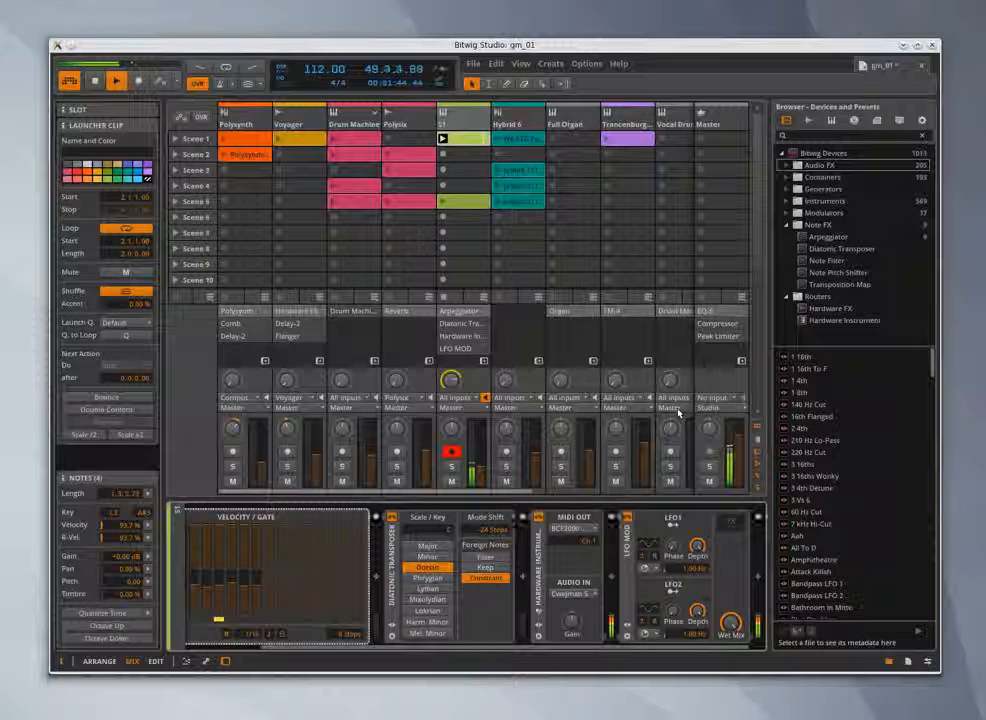
left_click_drag(604, 653, 636, 650)
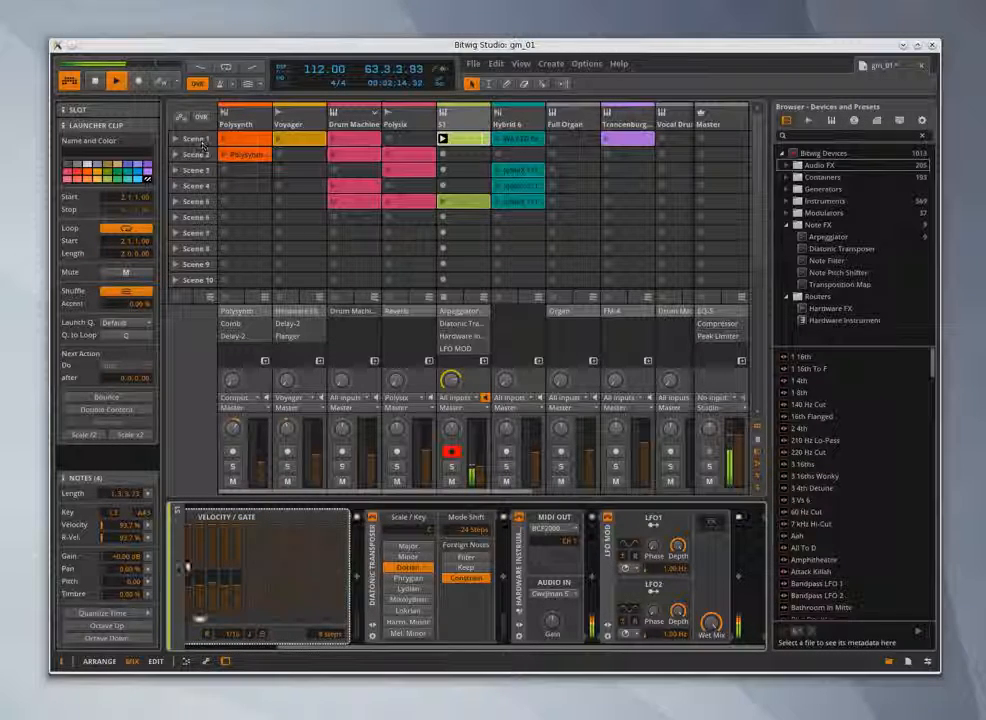
Step: Switch to the arranger view and show the Reverb device on the S1 Reverb effect track
left_click(101, 662)
scroll(252, 343, "down", 2)
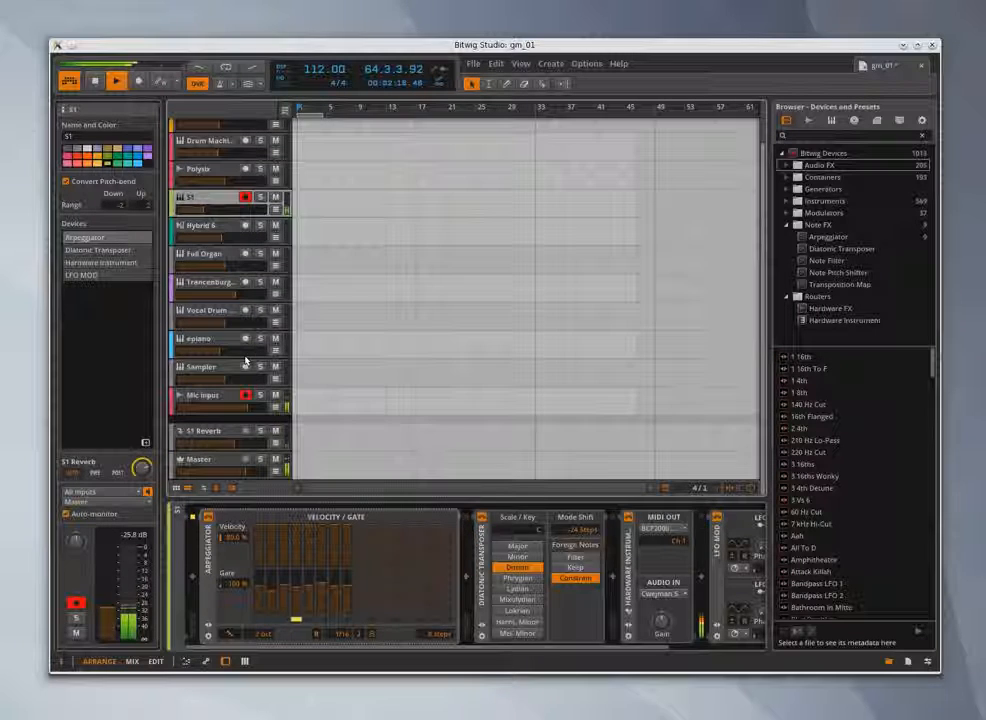
left_click(210, 432)
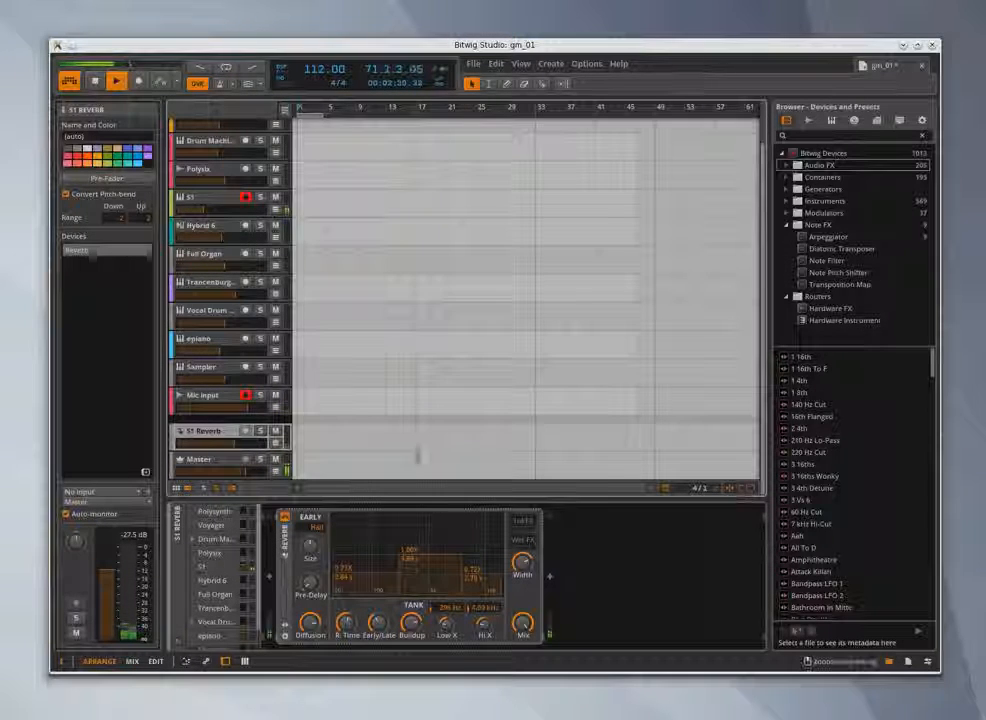
scroll(352, 424, "up", 3)
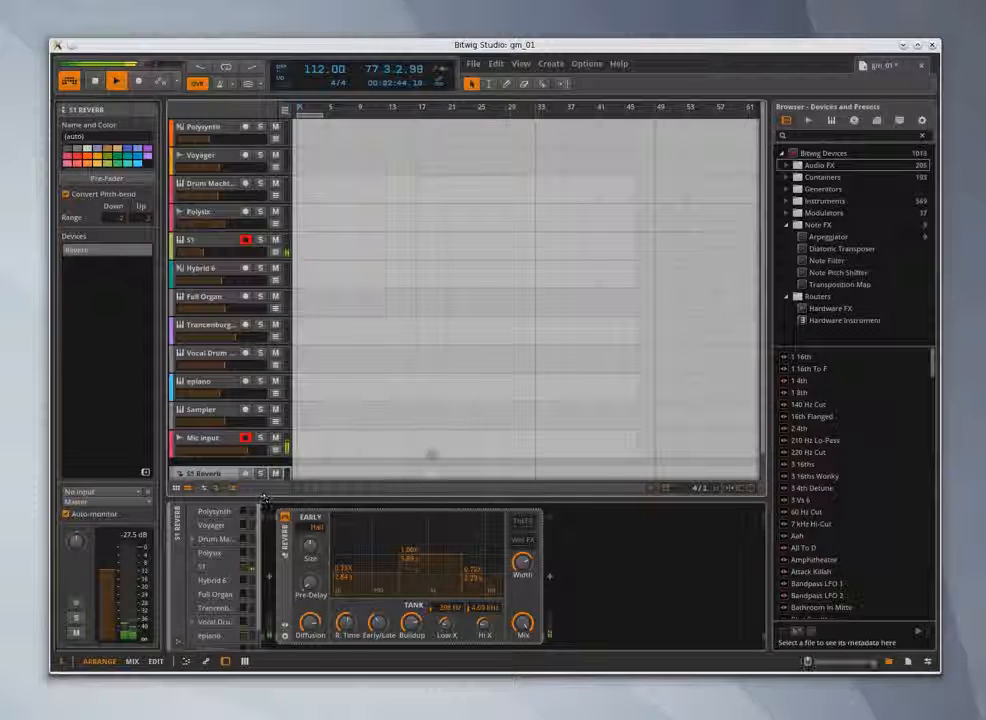
Step: Show the clip launcher from Scene 1 onward beside the arranger timeline, and stop playback with the song position back at the start
key("alt+l")
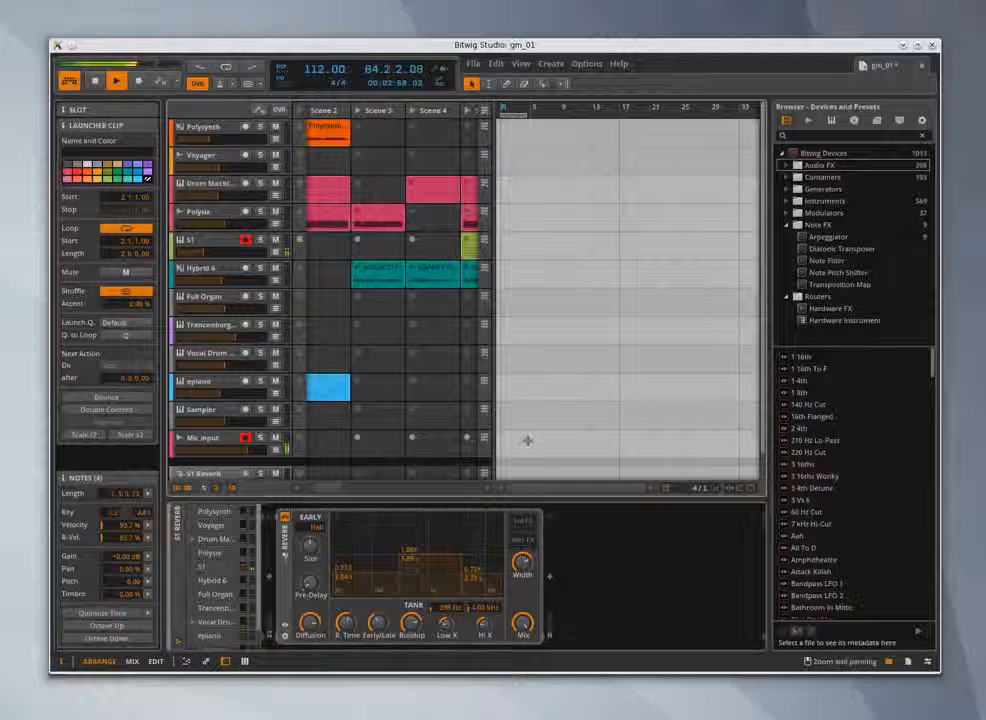
left_click(95, 81)
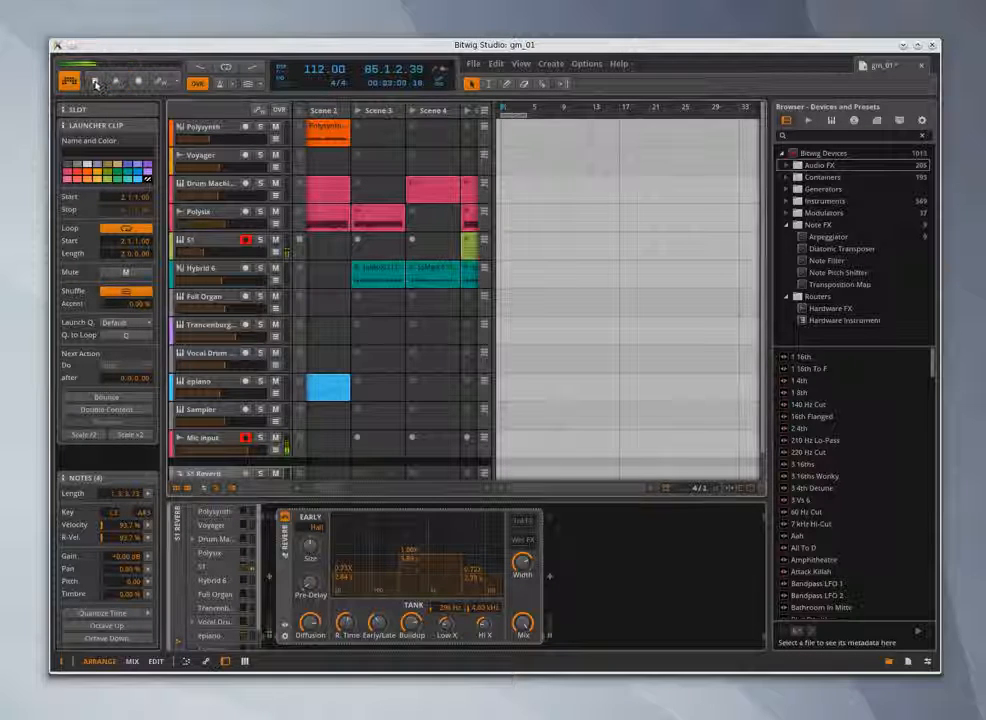
left_click(573, 462)
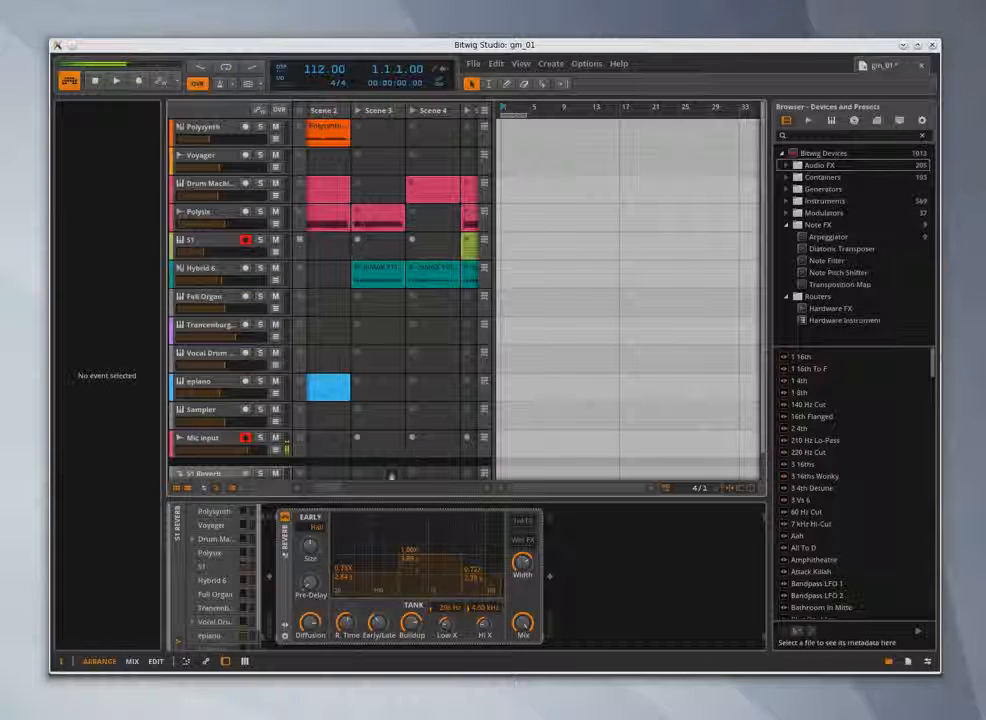
left_click_drag(323, 488, 315, 487)
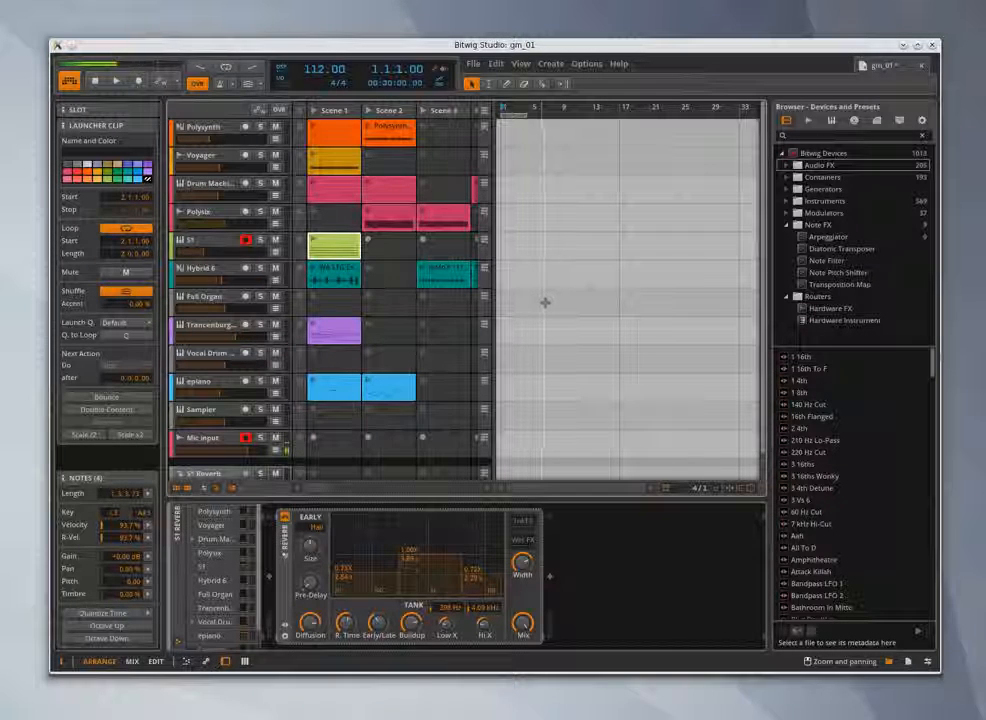
Step: Start recording into the arranger, leave the S1 track disarmed, and launch its Scene 1 clip
left_click(138, 81)
left_click(115, 84)
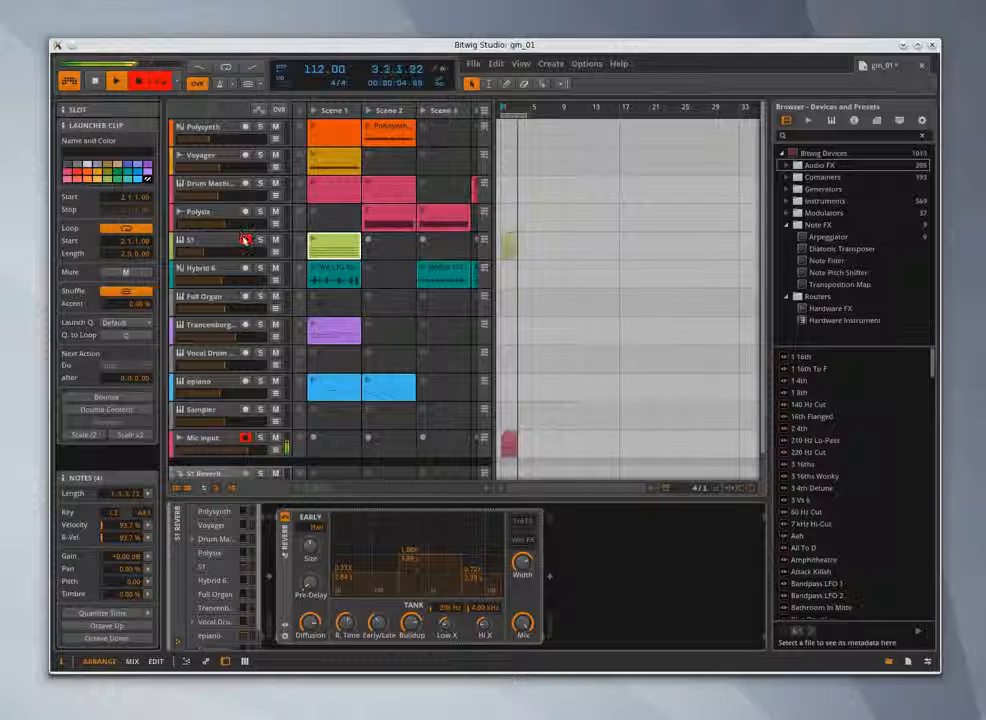
left_click(246, 241)
left_click(310, 245)
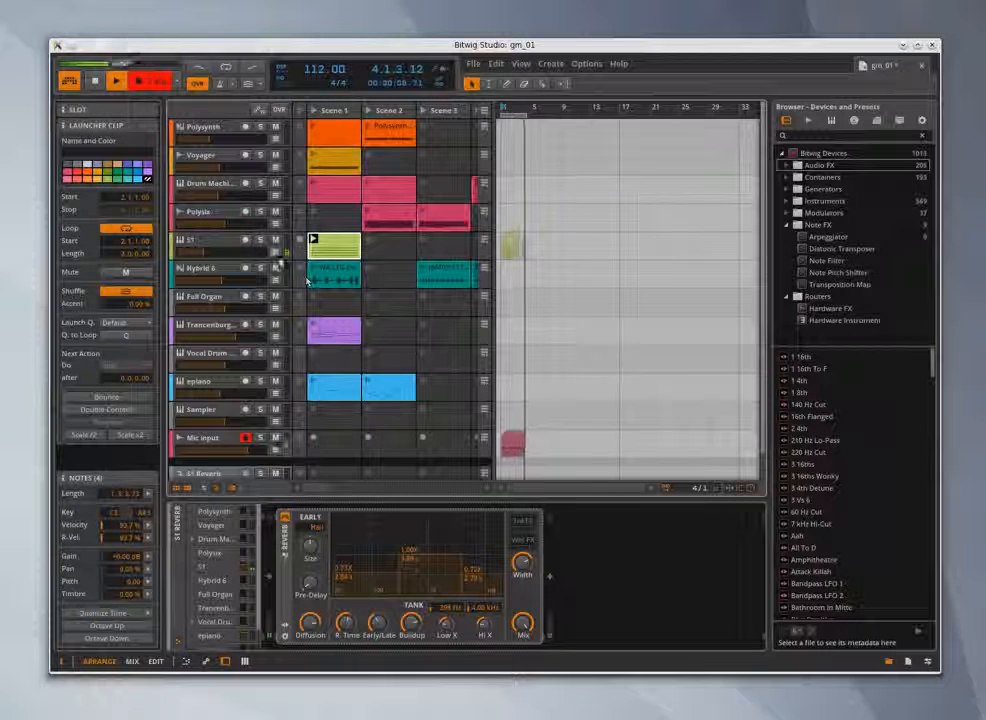
left_click(246, 240)
left_click(246, 240)
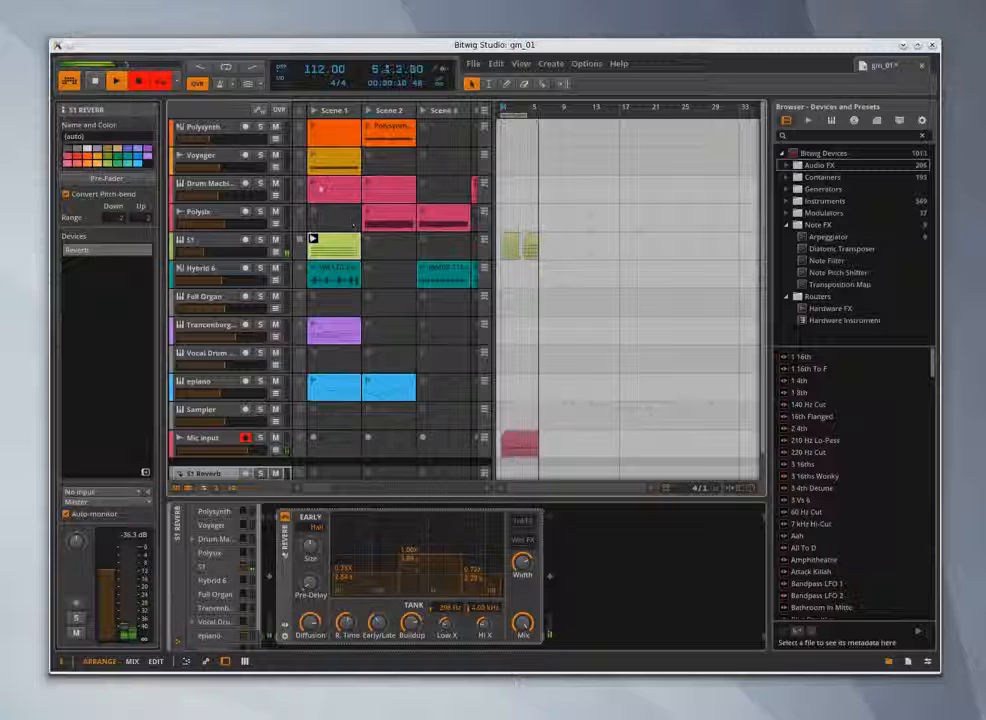
Step: Add the Drum Machine, Polysynth and Trancenburg Scene 1 clips to the arranger recording, and open the Trancenburg track's device chain
left_click(316, 188)
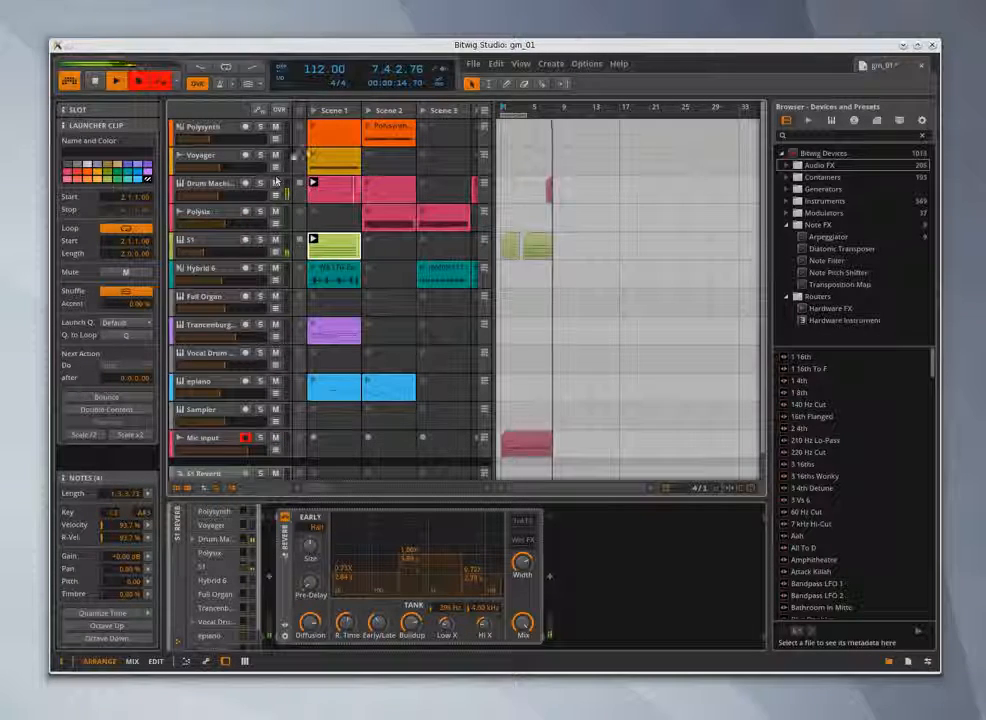
left_click(312, 134)
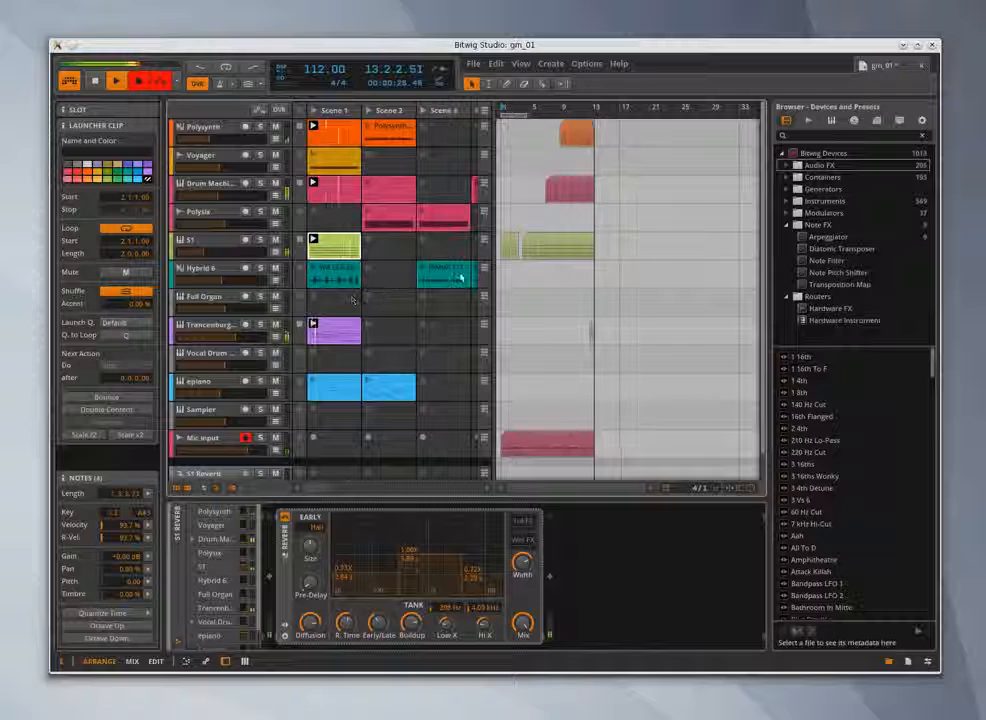
left_click(209, 328)
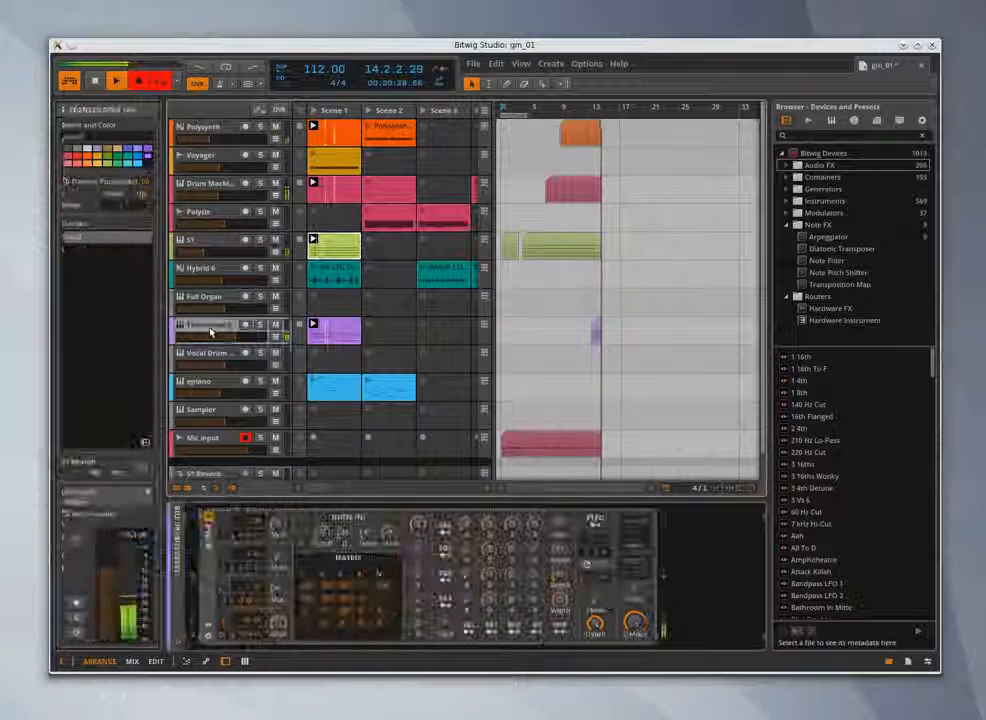
Step: Expand the Instruments category in the device browser, and stop the arranger recording and playback
left_click(786, 201)
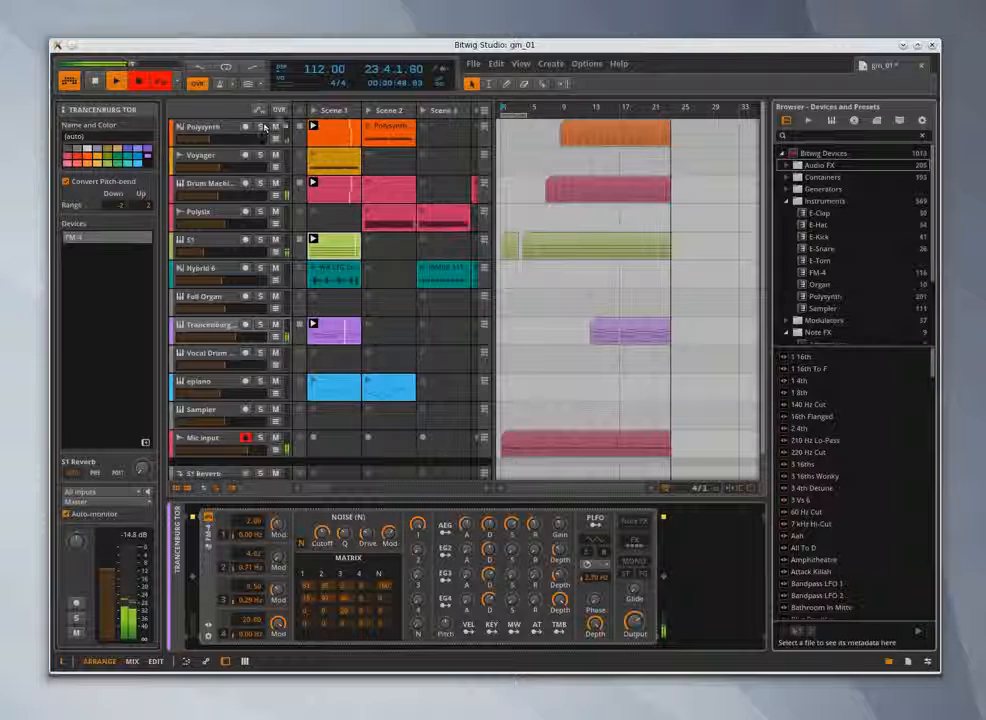
left_click(334, 247)
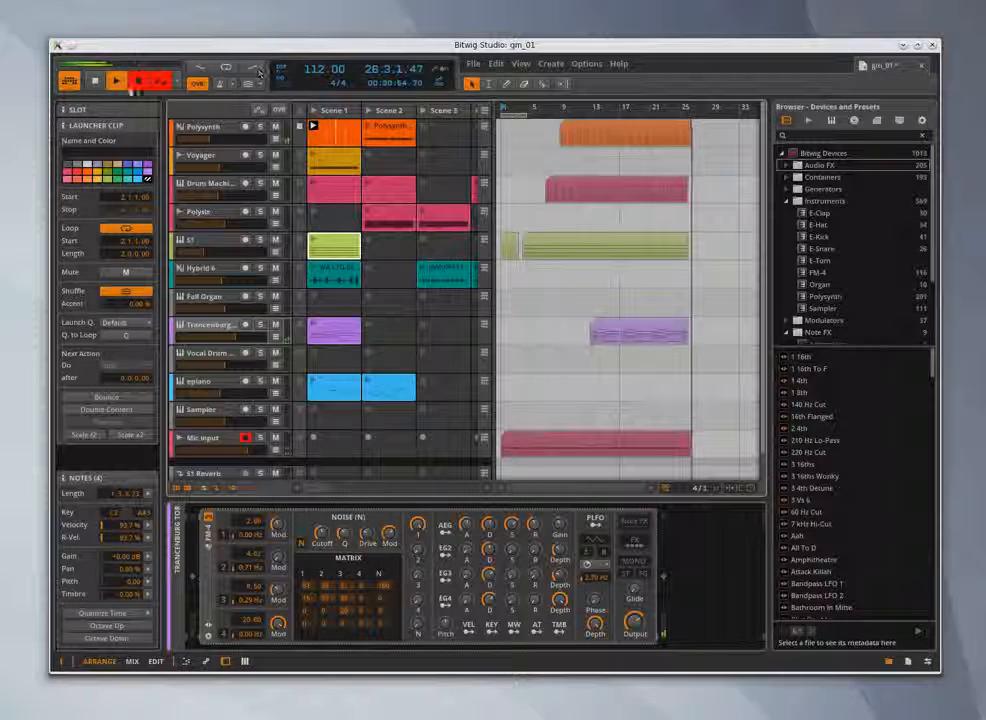
key("space")
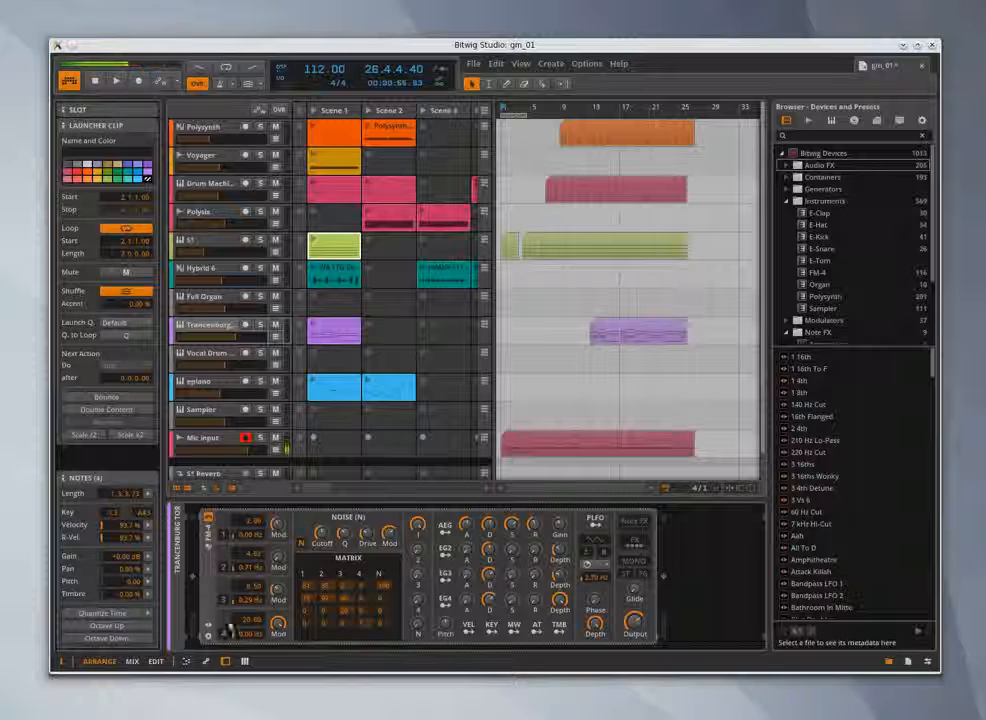
Step: Hide the clip launcher and show it again beside the timeline, and trim the longer S1 arranger clip to start at bar 13
left_click(177, 488)
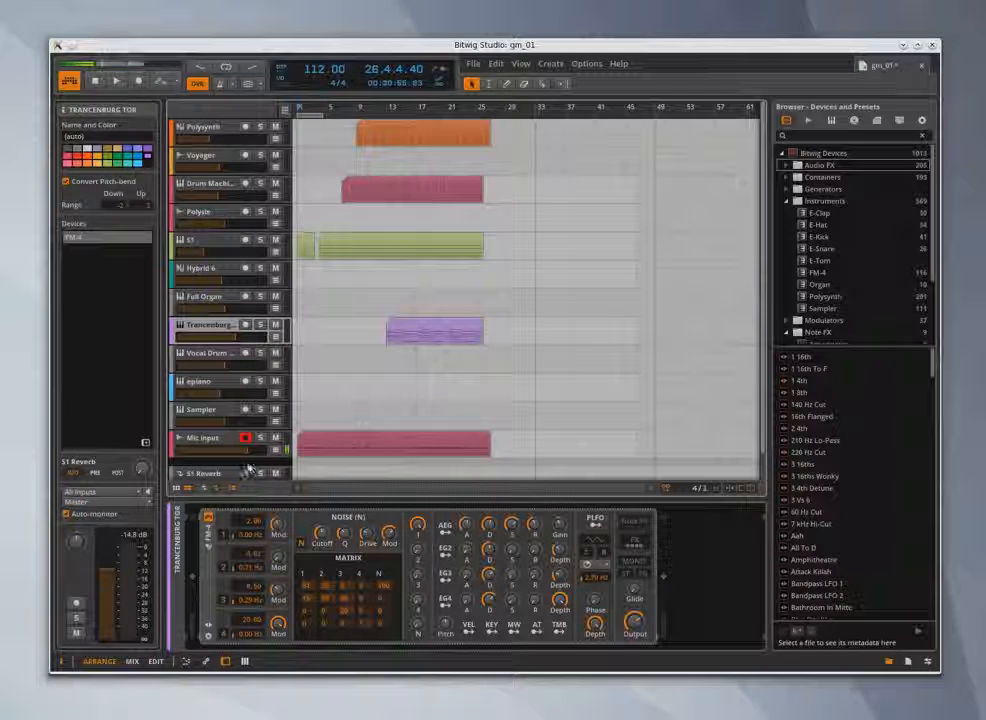
left_click(177, 488)
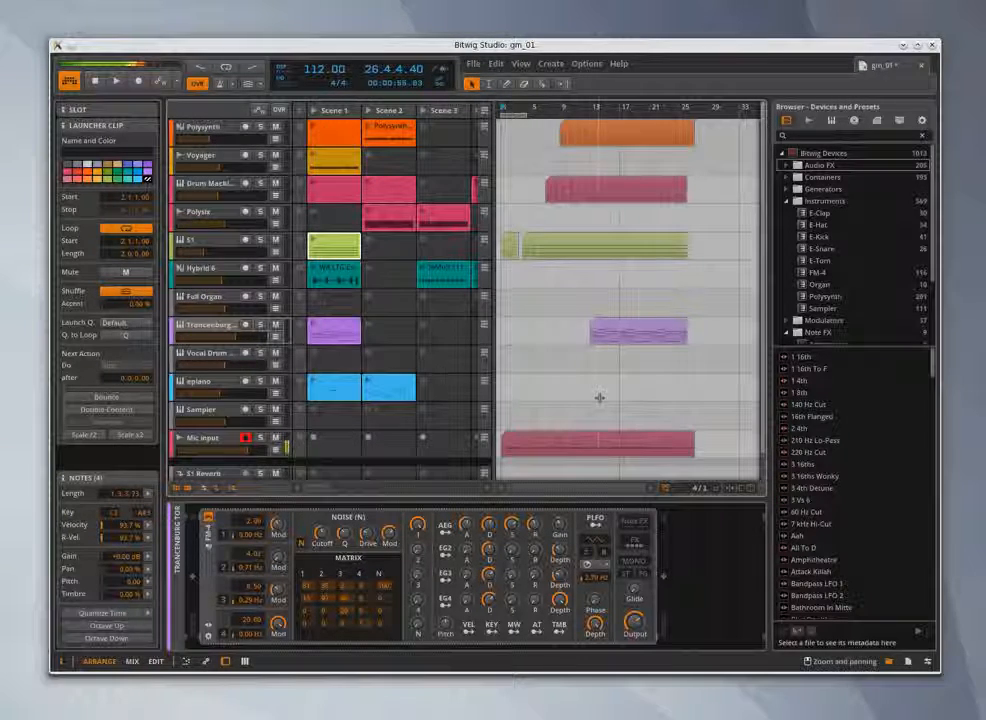
left_click(617, 253)
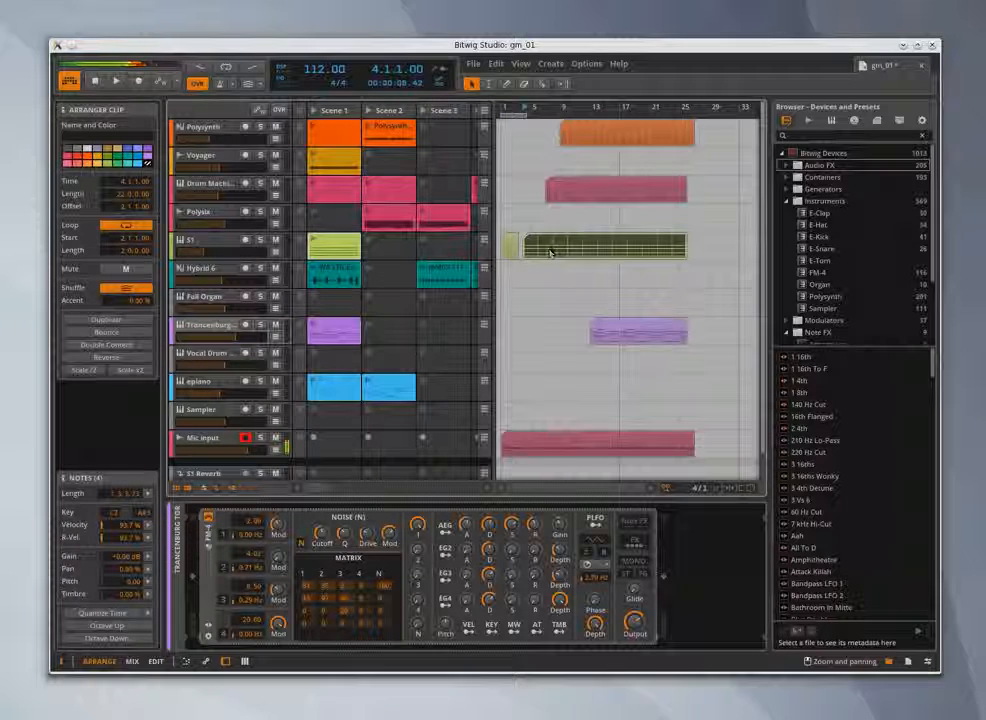
left_click_drag(527, 242, 593, 242)
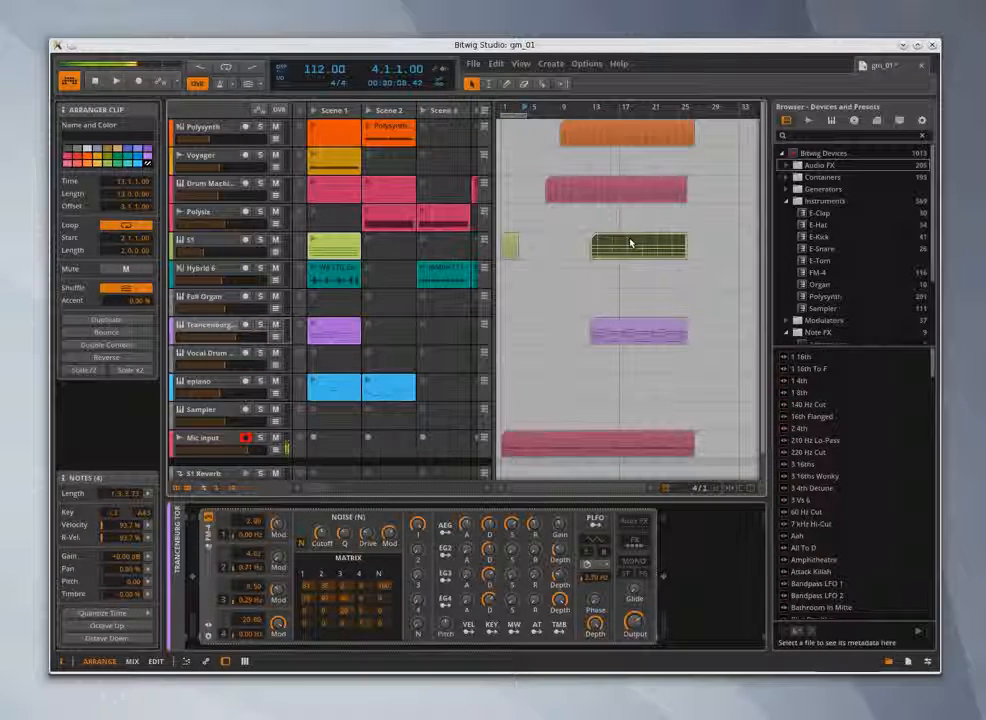
Step: Open the trimmed S1 clip in the note editor and shorten its held note just below C4 to end just before bar 3
double_click(630, 243)
left_click_drag(745, 560, 479, 612)
scroll(475, 591, "down", 5)
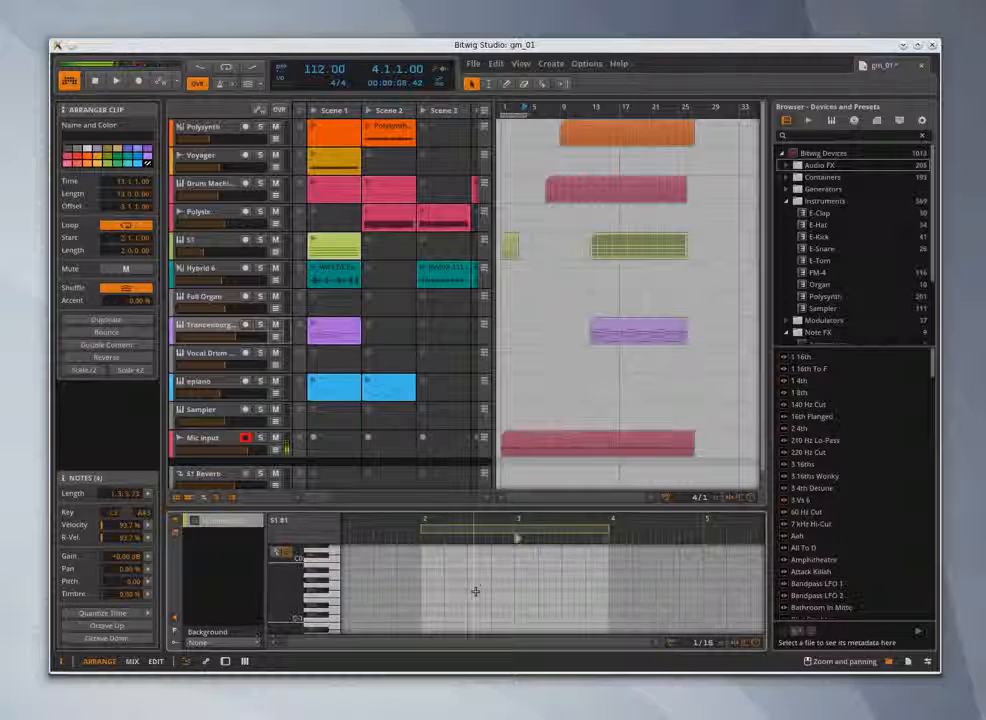
scroll(475, 591, "up", 10)
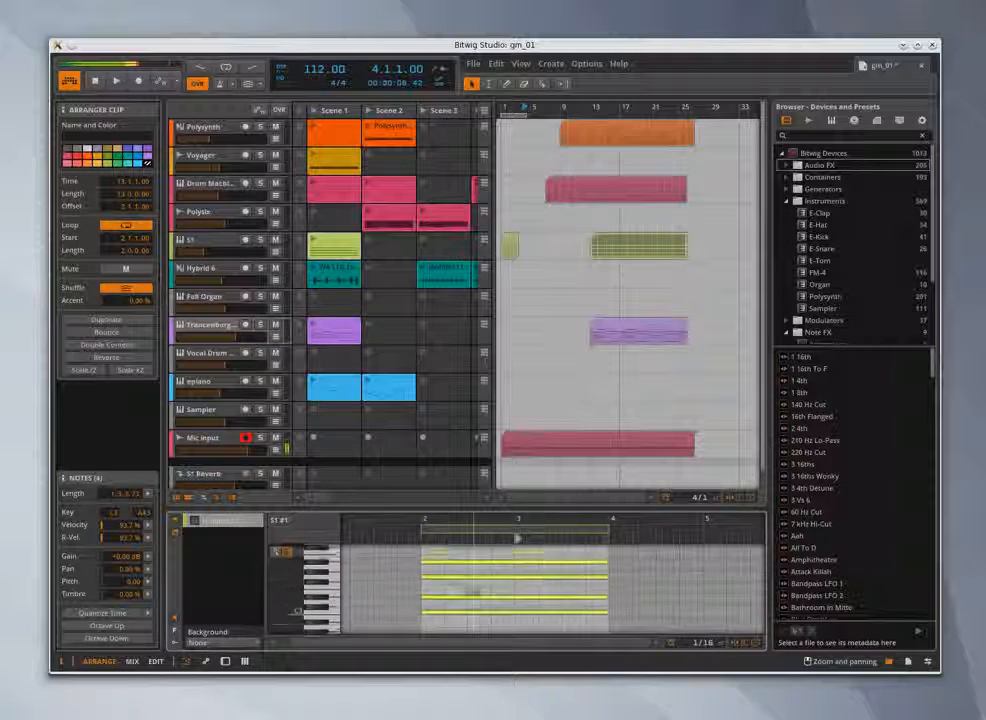
left_click_drag(605, 579, 511, 573)
Step: Add four short 1/16 notes around and above C4 in bar 3 of the S1 clip
double_click(530, 575)
double_click(547, 557)
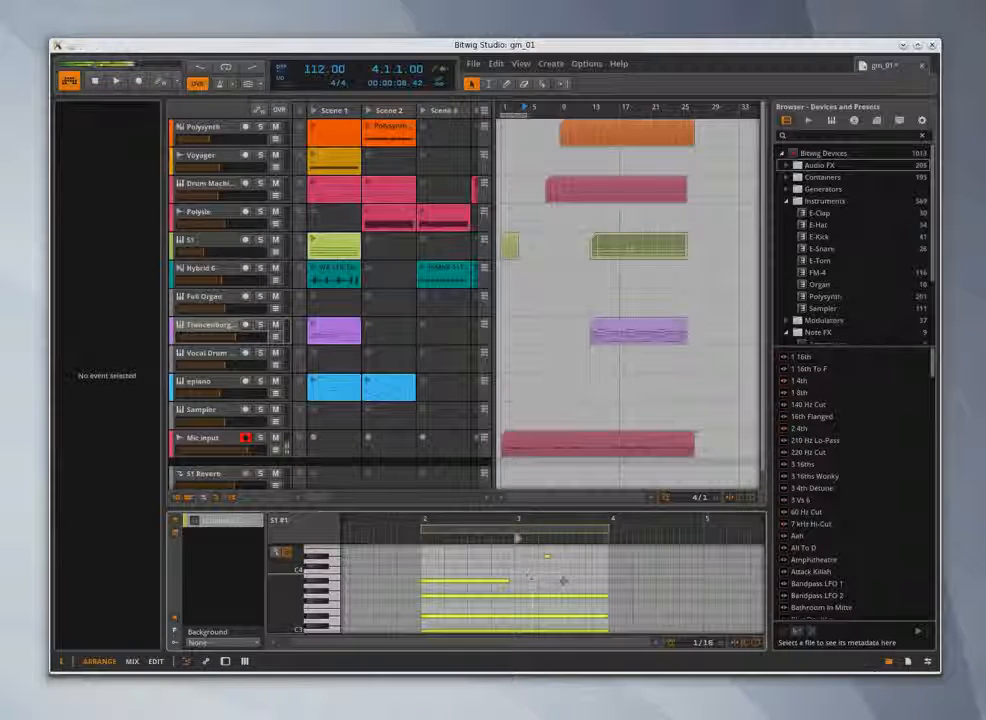
double_click(565, 579)
double_click(577, 573)
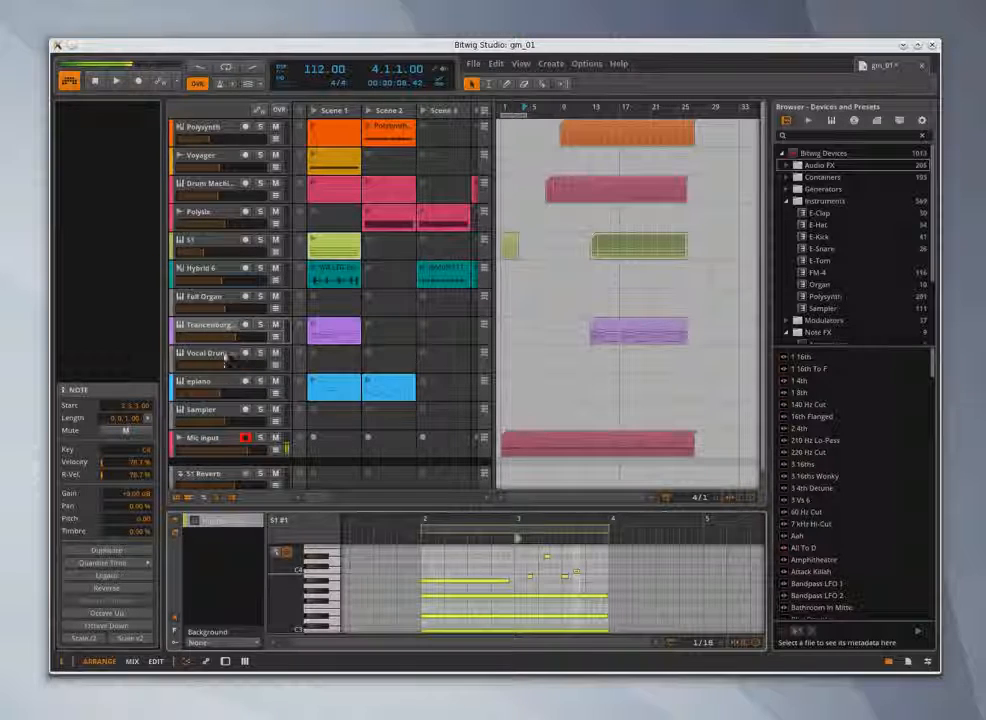
Step: Open the Drum Machine track's device chain, audition its kick, hi-hat and cymbal pads, and view the hi-hat's Sampler
left_click(208, 185)
double_click(208, 185)
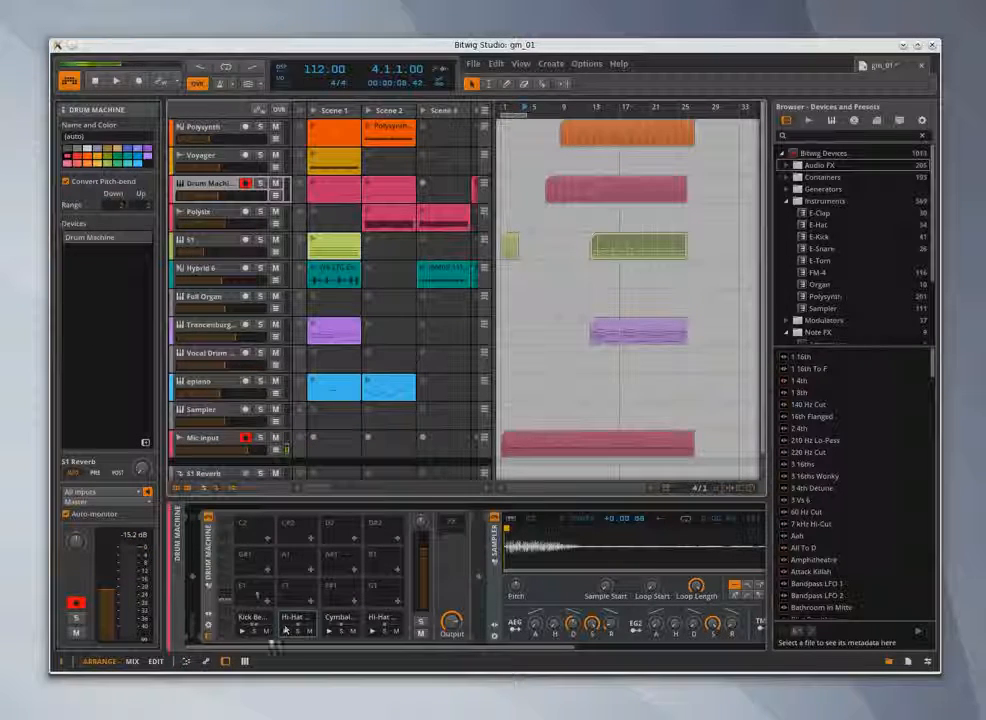
left_click(252, 626)
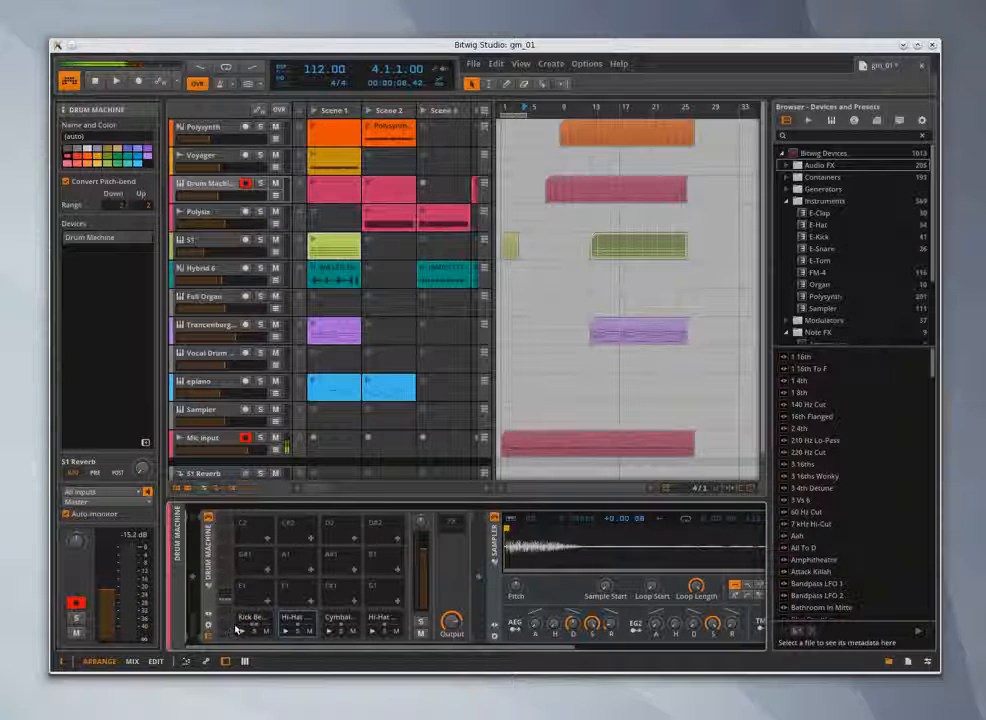
left_click(240, 628)
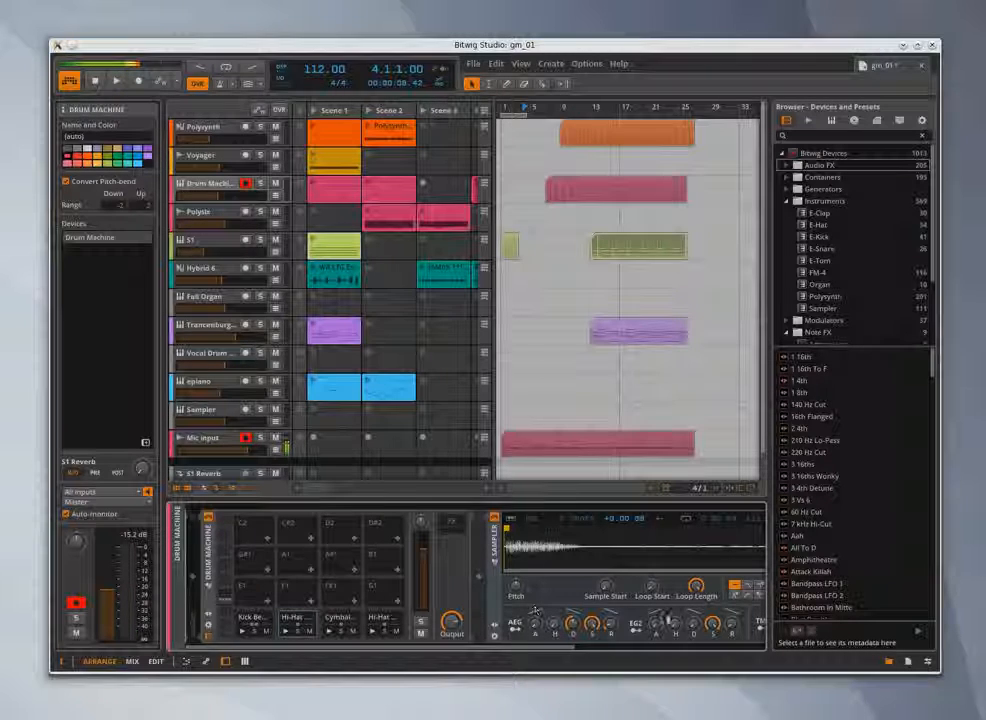
left_click_drag(572, 650, 630, 652)
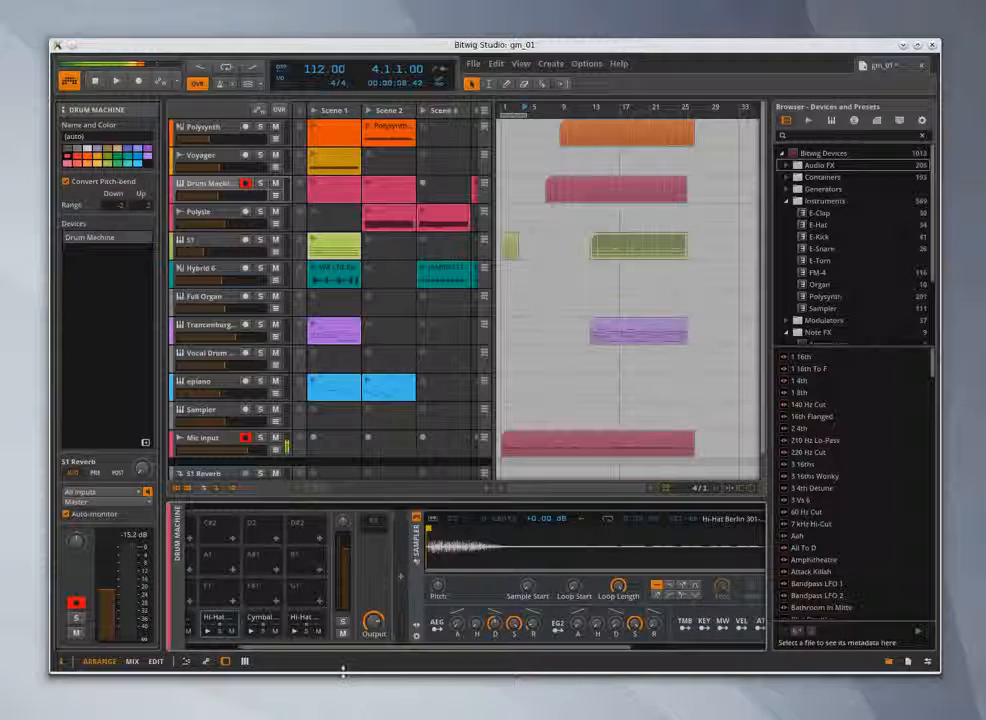
left_click(209, 632)
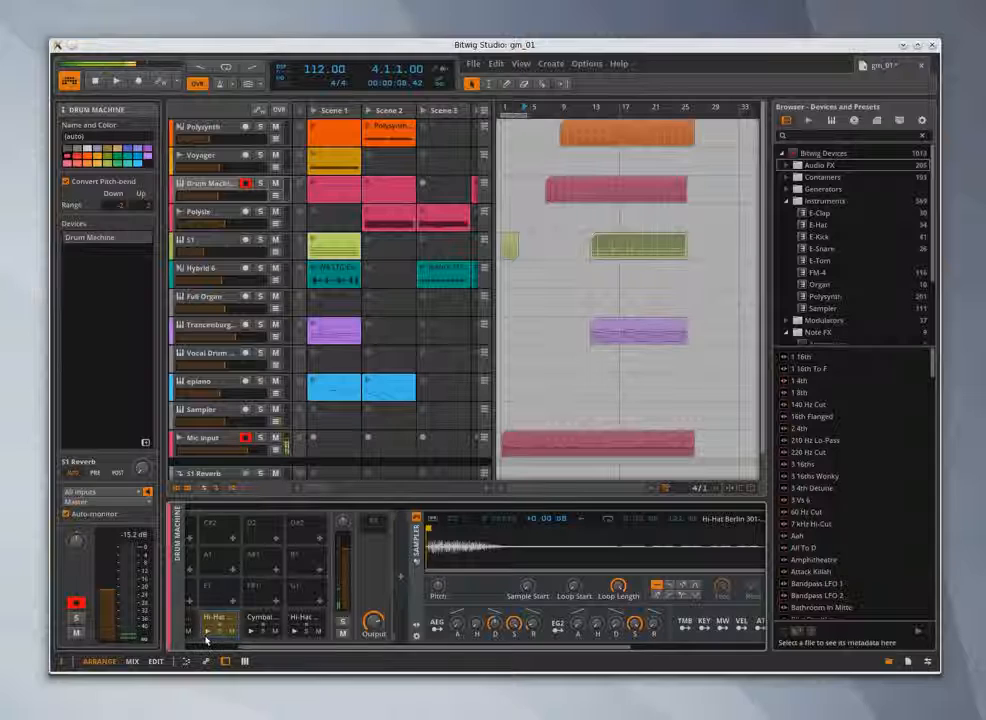
left_click(251, 633)
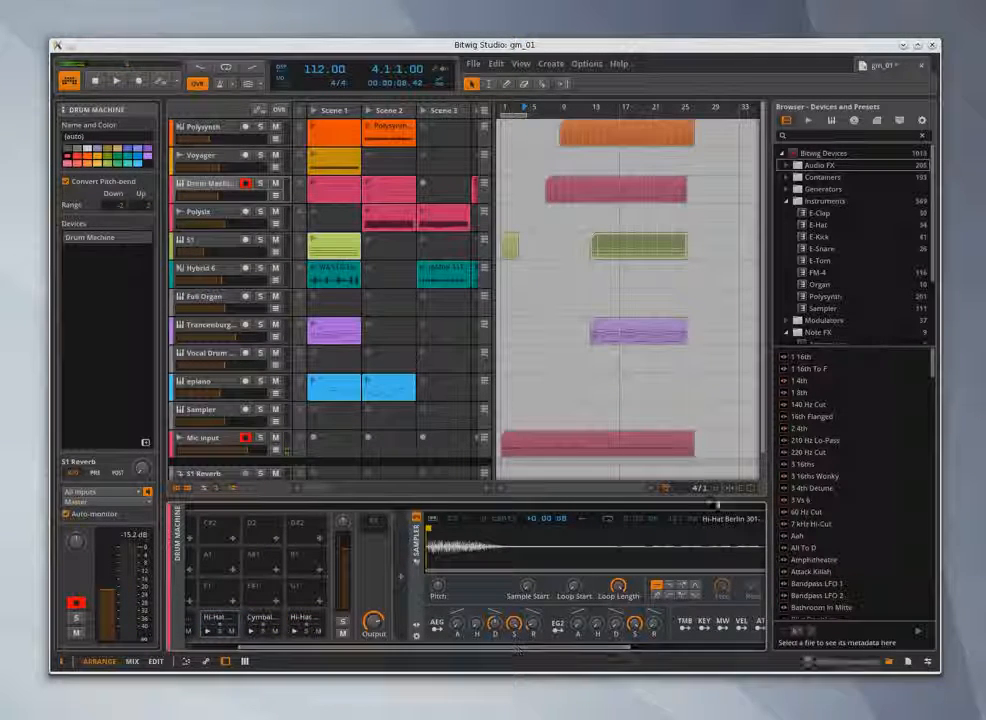
Step: Switch the browser to samples, preview the WA LTG Expelectronic 126bpm Joe loop, and look through the installed sample packages
left_click(808, 120)
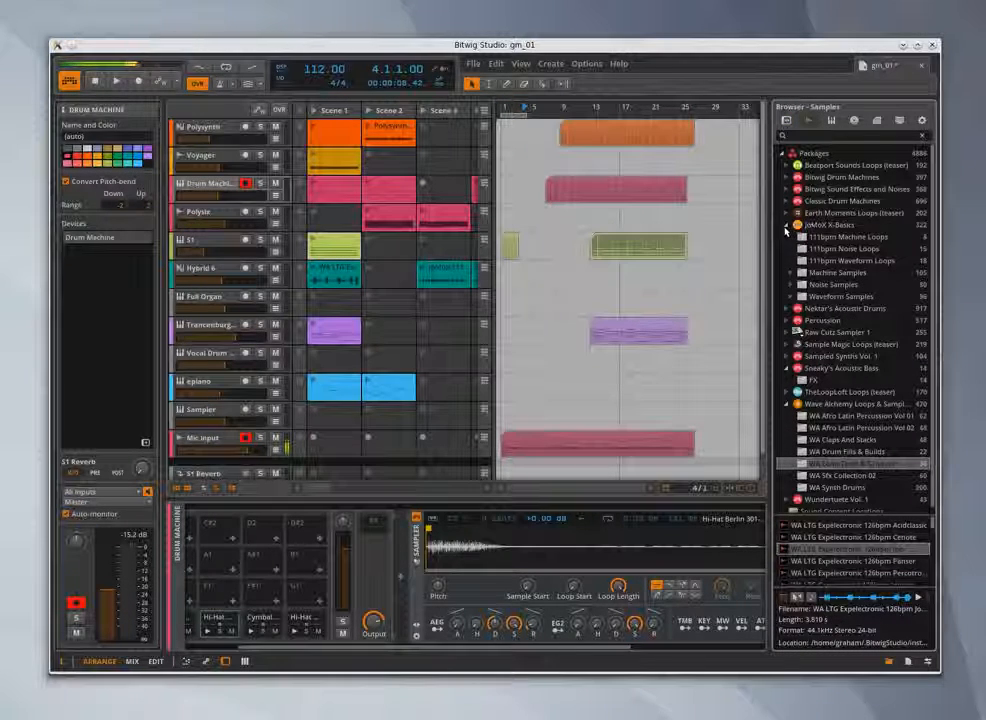
scroll(863, 382, "down", 1)
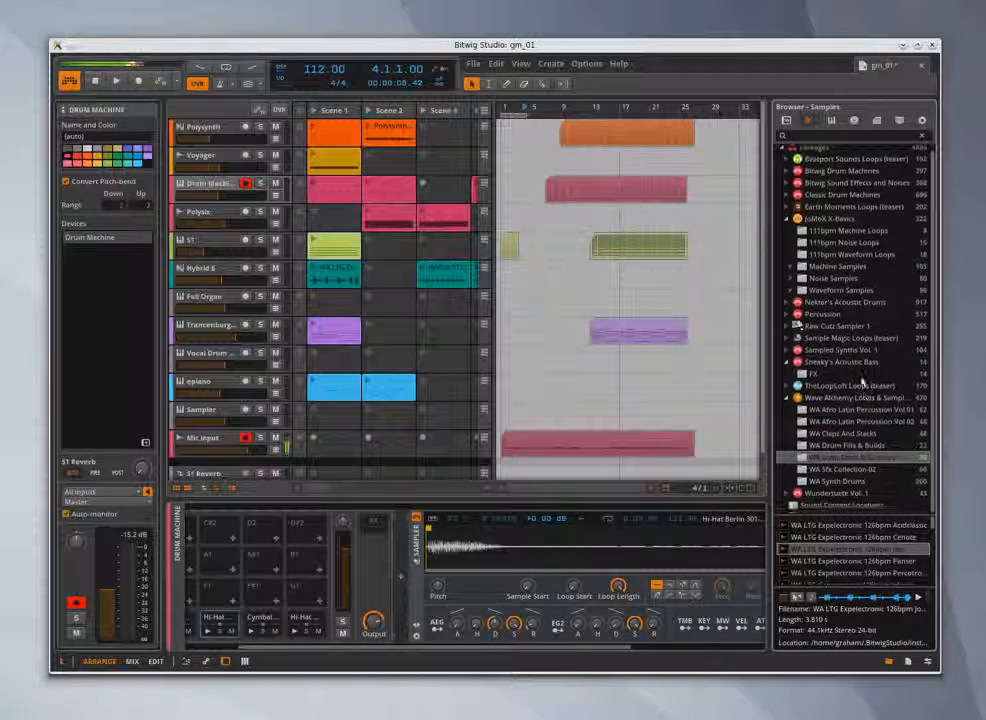
left_click(917, 598)
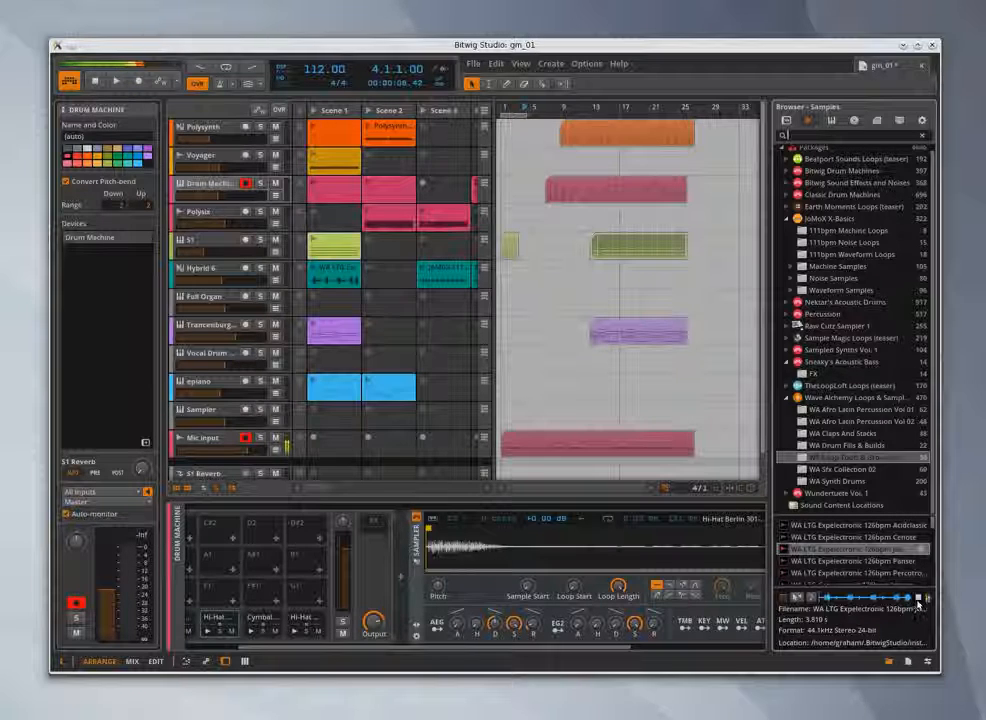
left_click(918, 599)
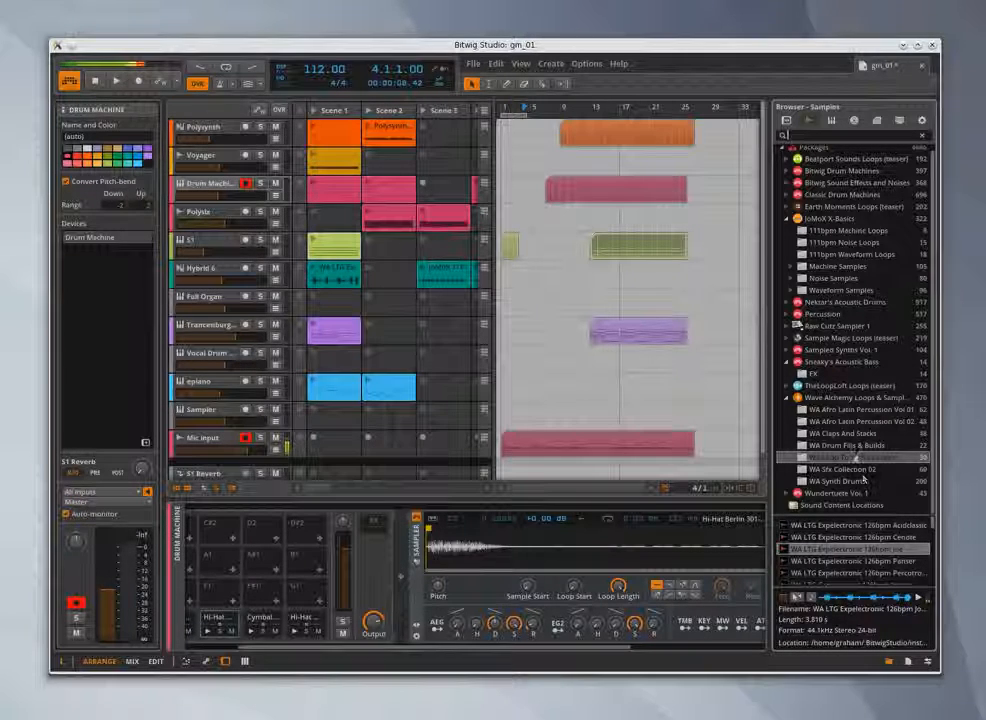
scroll(863, 454, "up", 1)
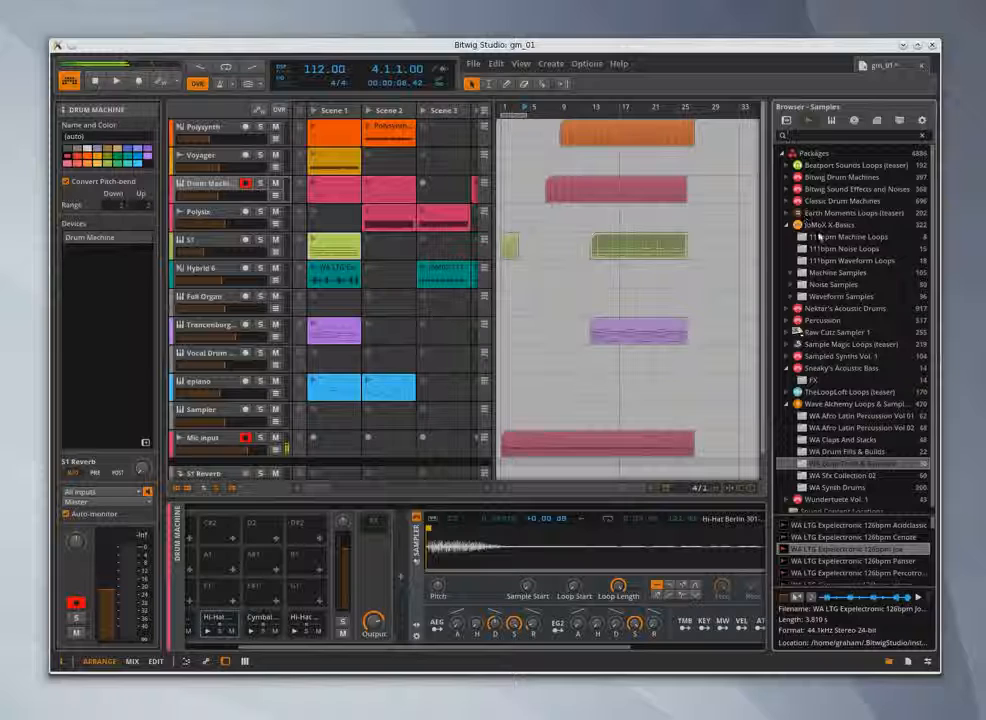
scroll(835, 305, "down", 1)
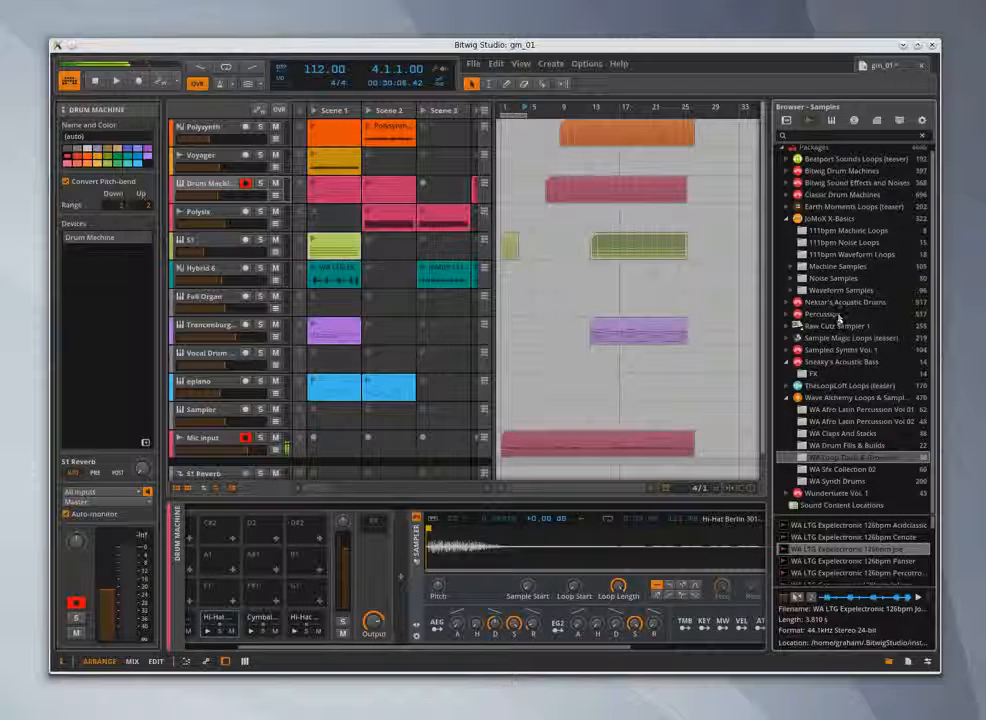